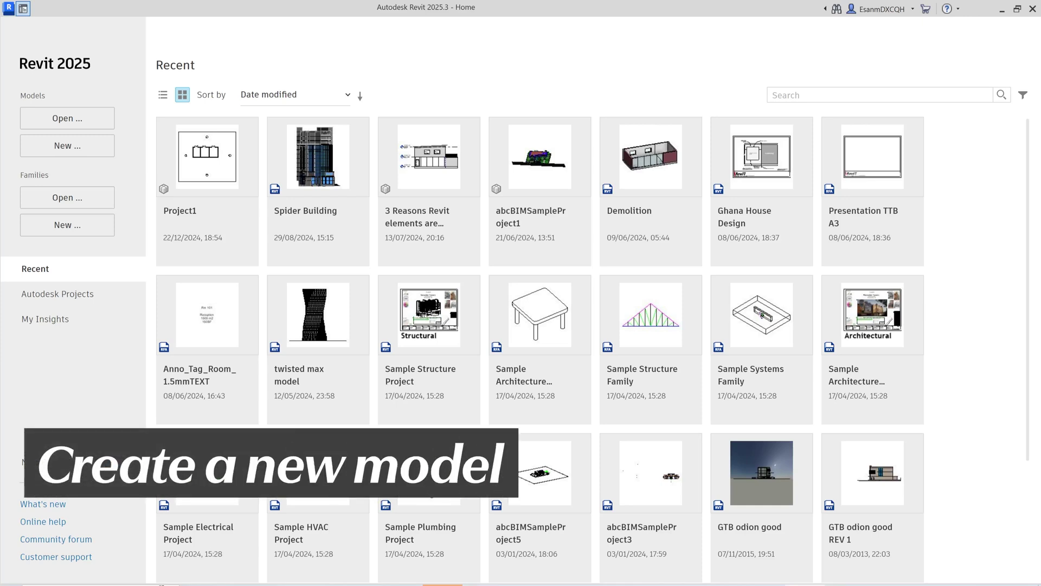
- Create a new project from the Construction Template and start Collaborate, which asks to save first
left_click(63, 147)
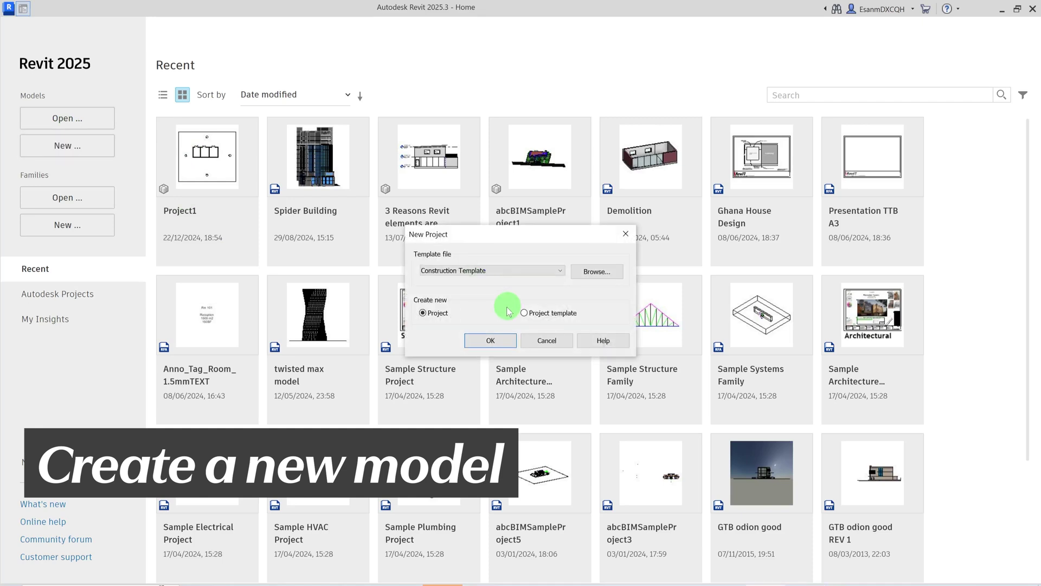
left_click(506, 269)
left_click(506, 295)
left_click(488, 339)
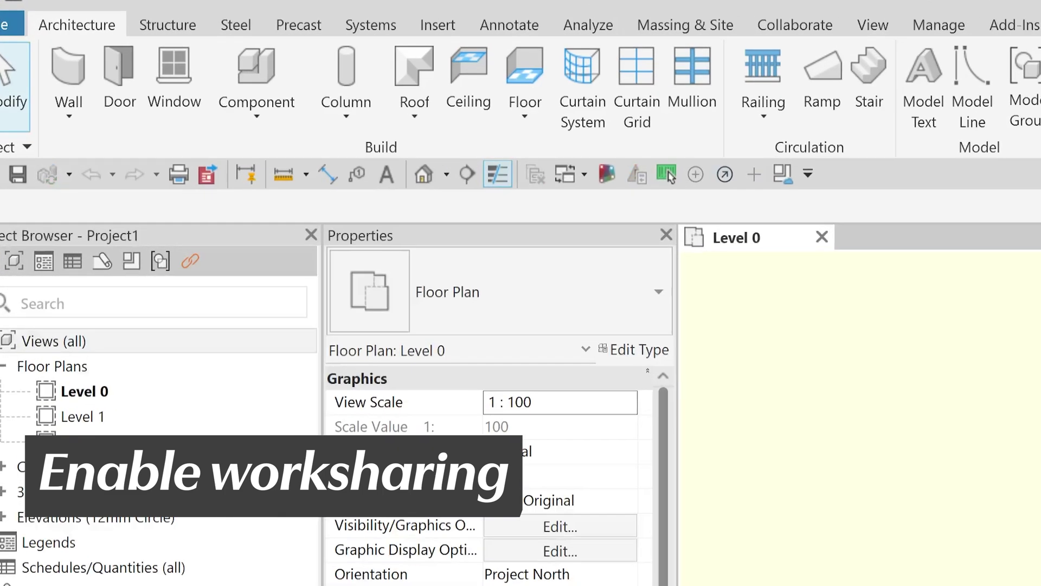
left_click(802, 23)
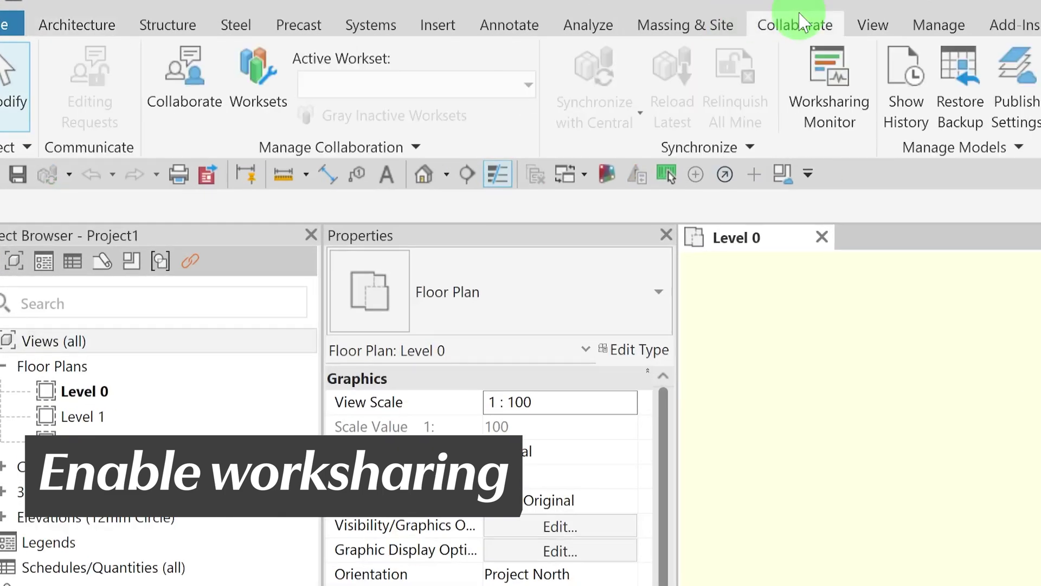
left_click(185, 73)
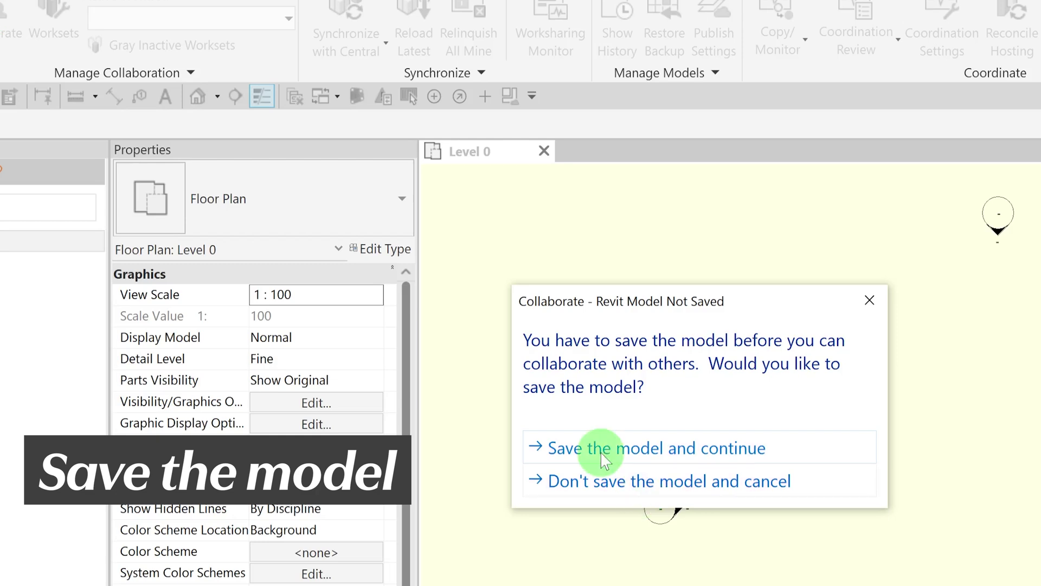
- Save the model as 'abcBIM-Workshared Project' before collaborating
left_click(604, 460)
type("abcBIM-Workshared Project")
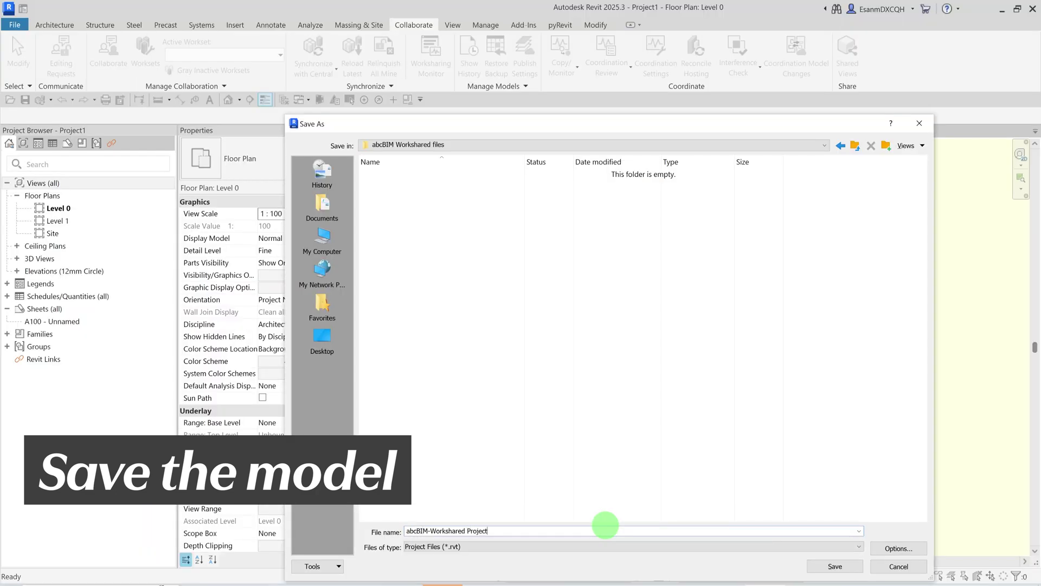
key("Return")
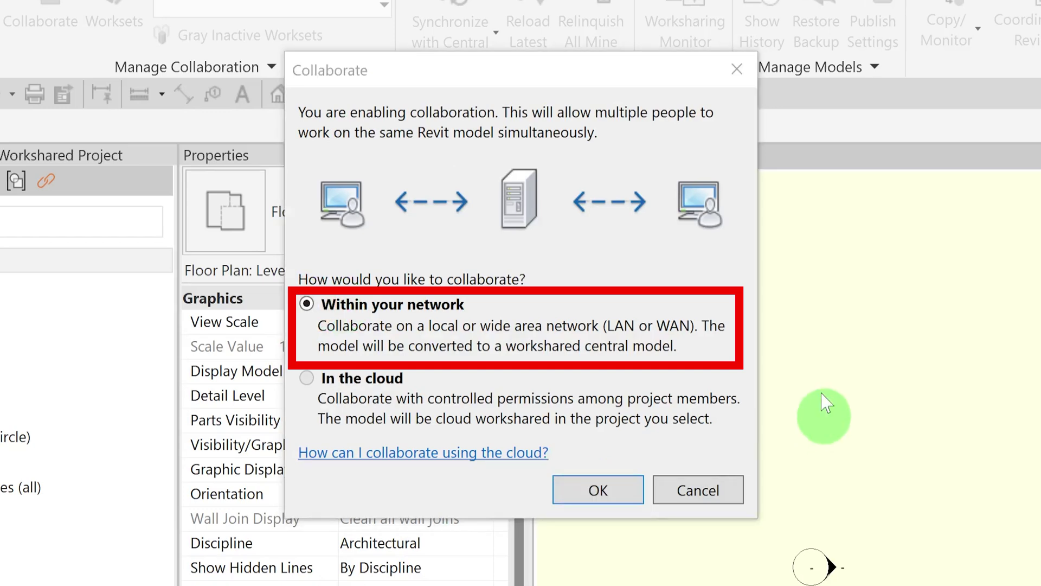
- Enable worksharing within the network, review the default worksets, and save the project
left_click(599, 491)
left_click(147, 49)
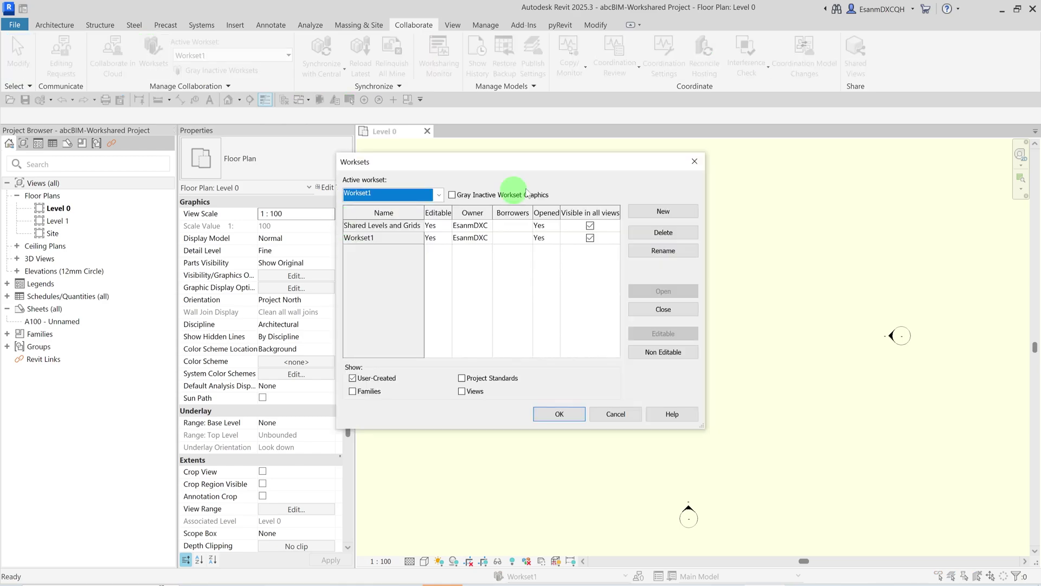
left_click(611, 415)
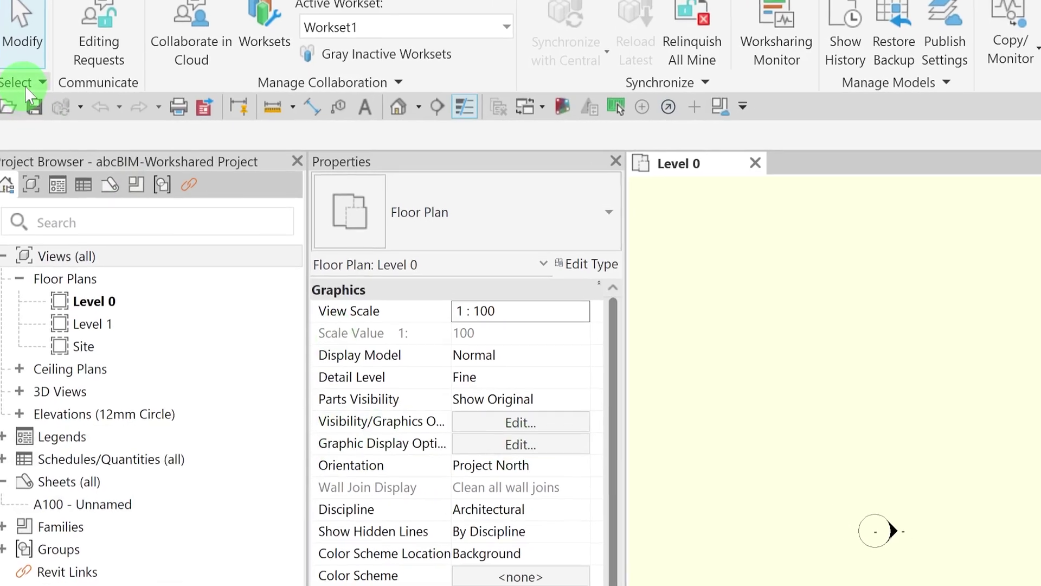
left_click(36, 110)
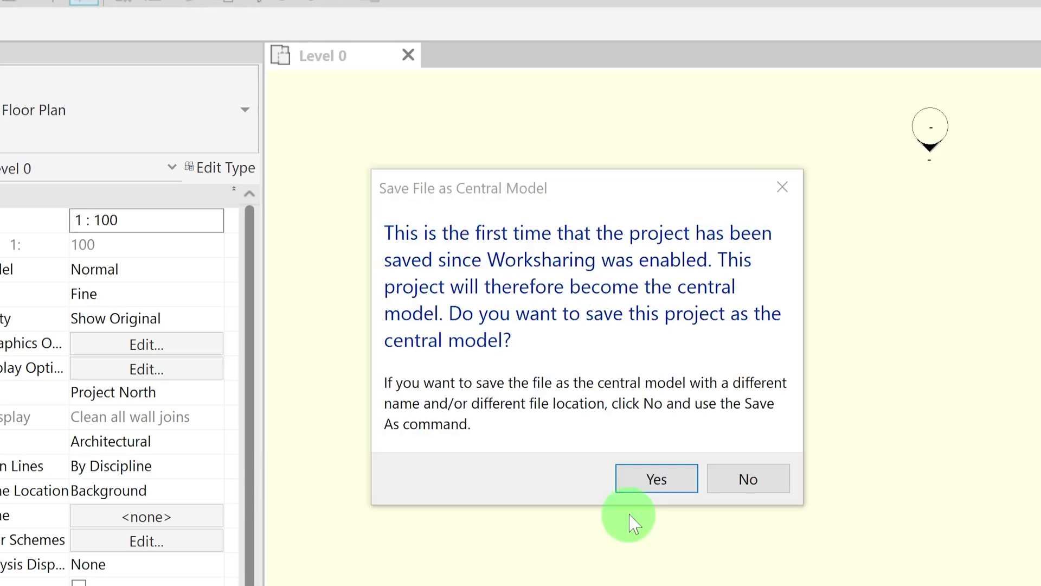
- Confirm saving abcBIM-Workshared Project as the central model
left_click(651, 482)
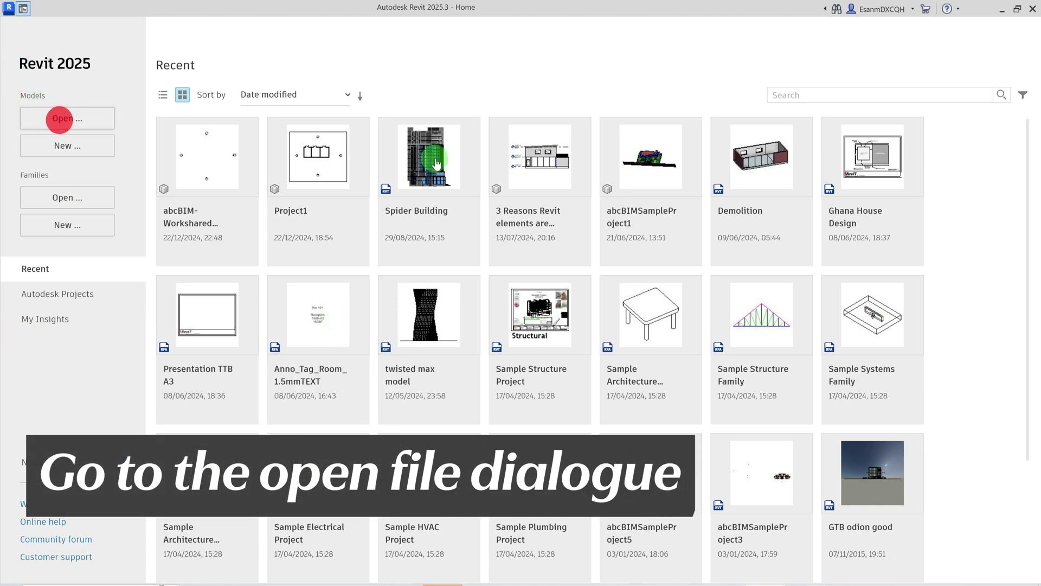
- Open a local copy of abcBIM-Workshared Project and check its worksets list
key("ctrl+o")
left_click(345, 61)
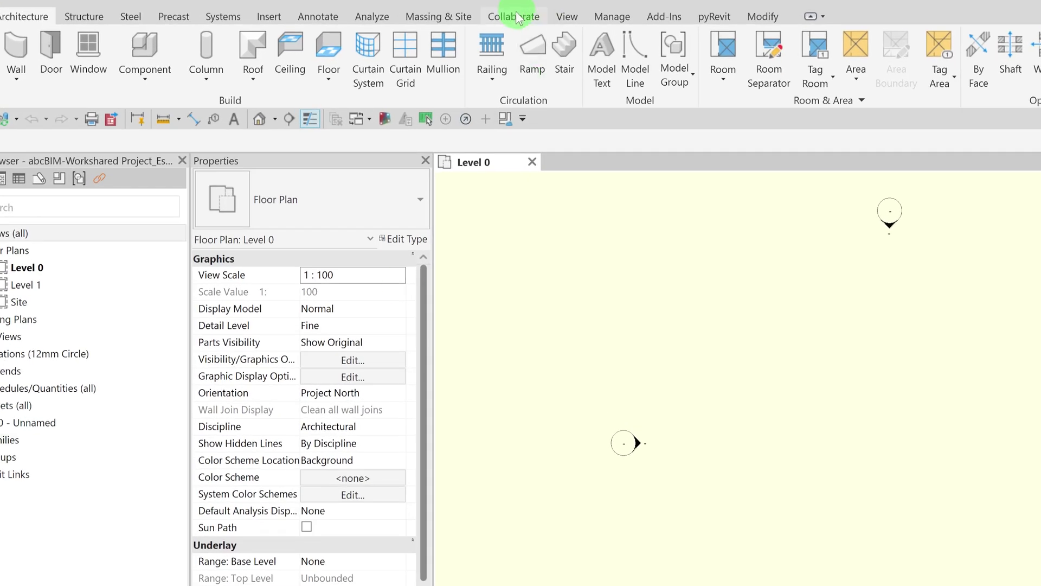
left_click(516, 16)
left_click(154, 47)
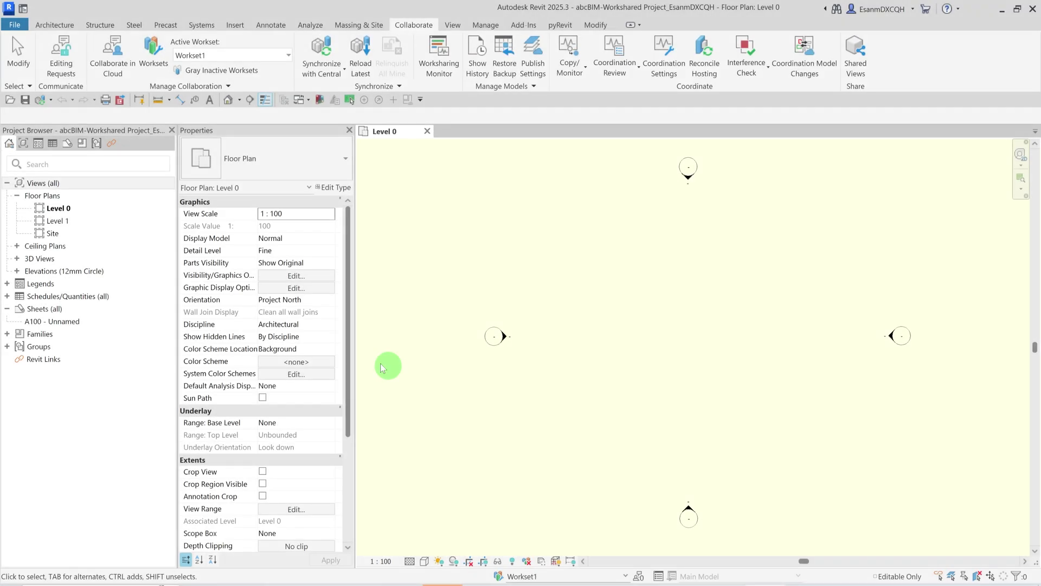
- Draw a rectangular 18500 × 6400 wall enclosure on Level 0 with the WA tool
left_click(382, 368)
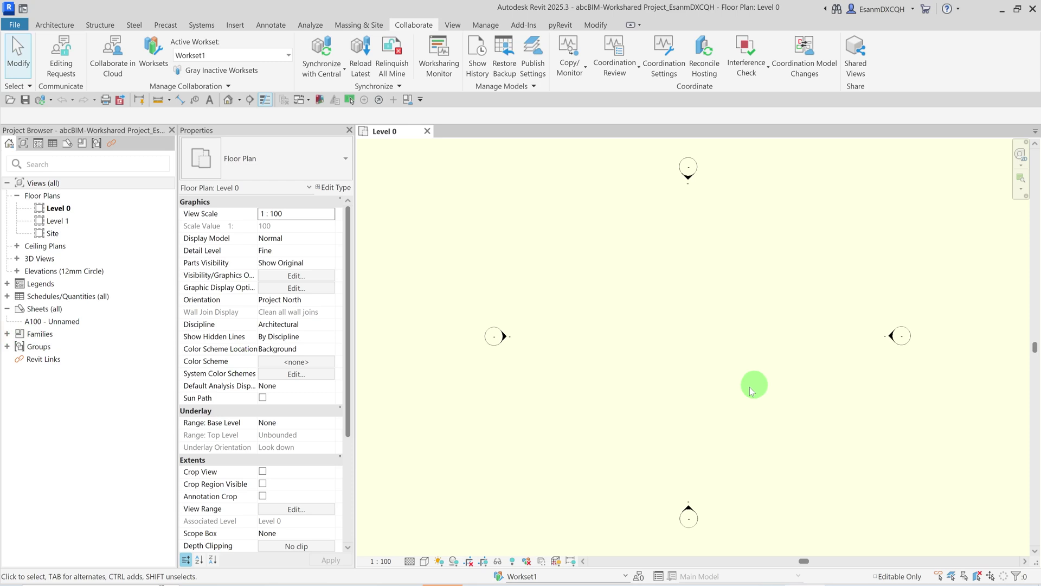
key("w")
key("a")
left_click(562, 306)
left_click(840, 405)
key("Escape")
key("Escape")
- Place three double doors in the north wall and recentre the plan
key("d")
key("r")
scroll(599, 356, "up", 2)
left_click(584, 277)
left_click(749, 283)
left_click(903, 283)
key("Escape")
middle_click_drag(693, 382, 622, 385)
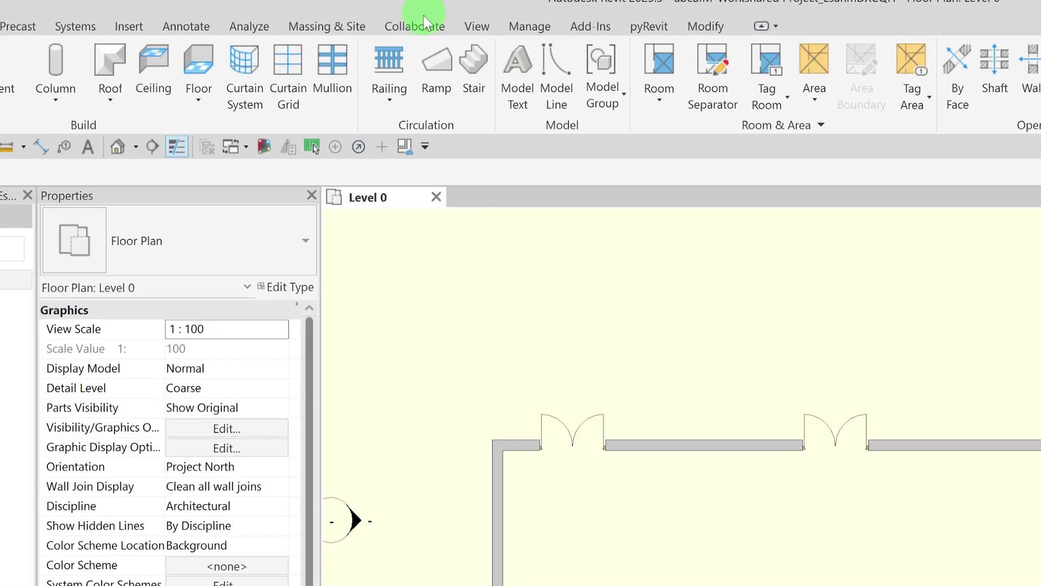
- Synchronize the walled room and its three doors with the central model
left_click(414, 25)
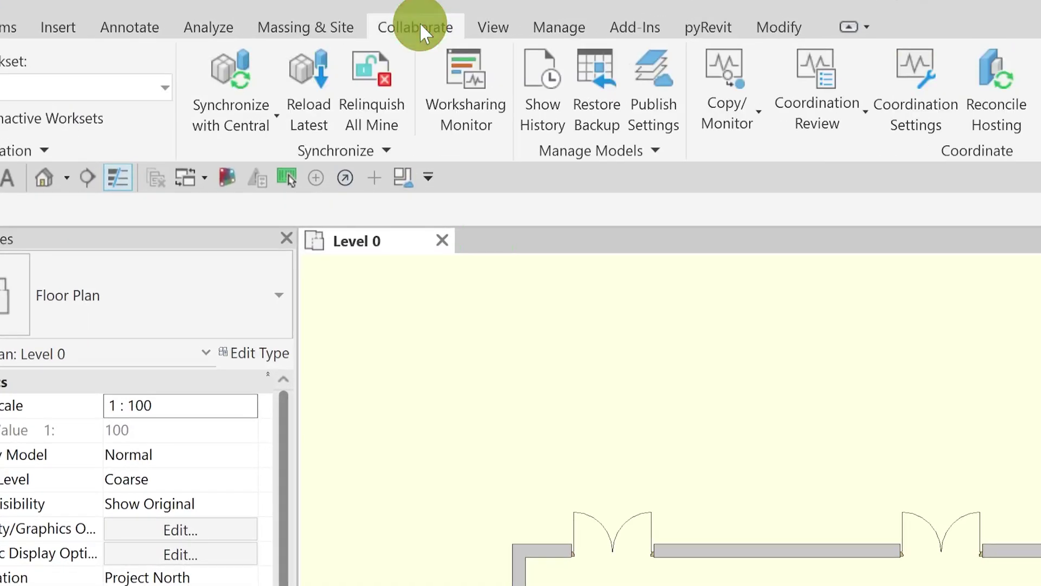
left_click(226, 76)
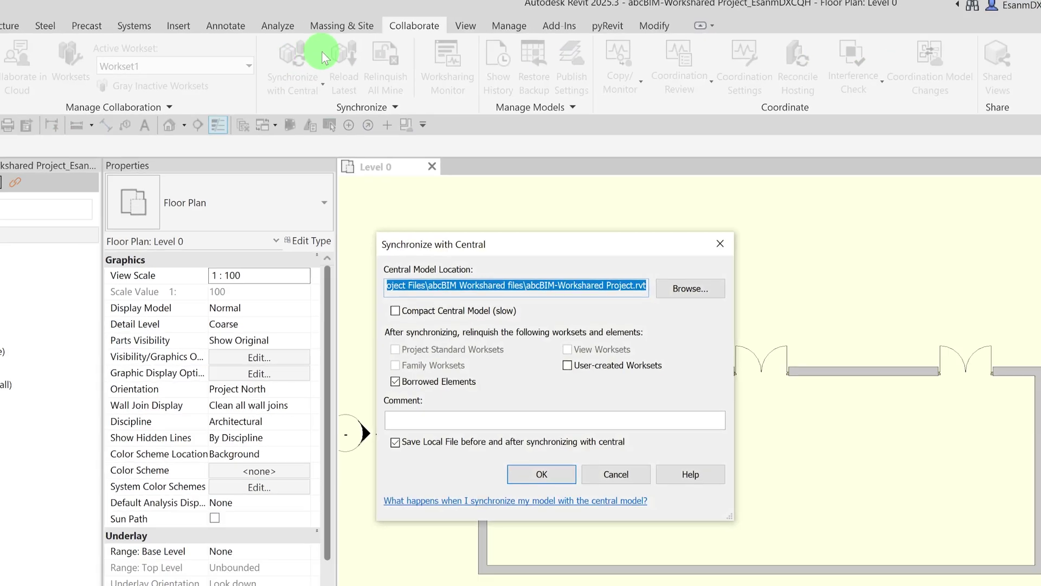
left_click(543, 476)
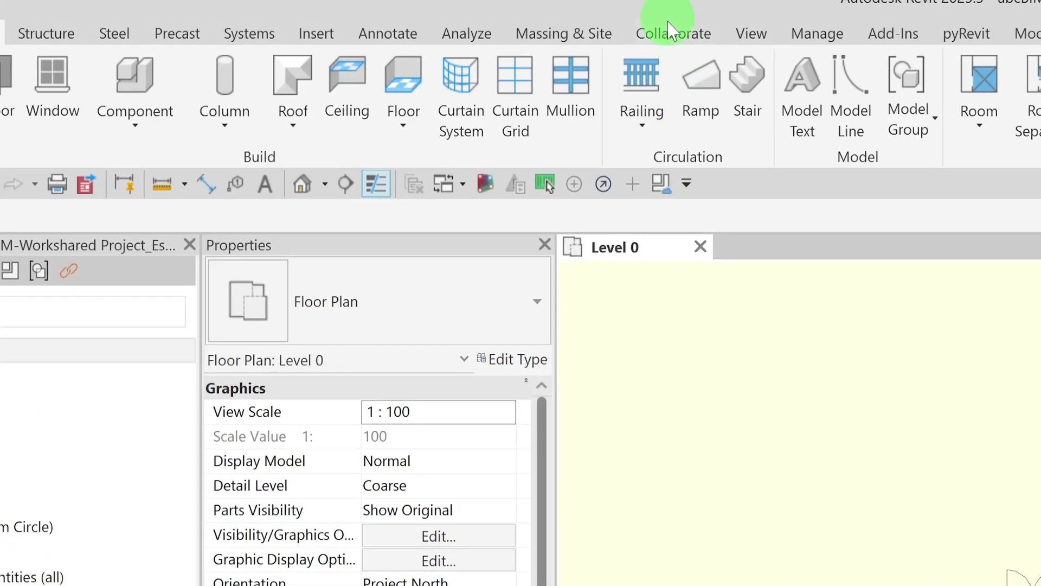
- Open the Worksets dialog and create a new workset named 'Walls'
left_click(673, 34)
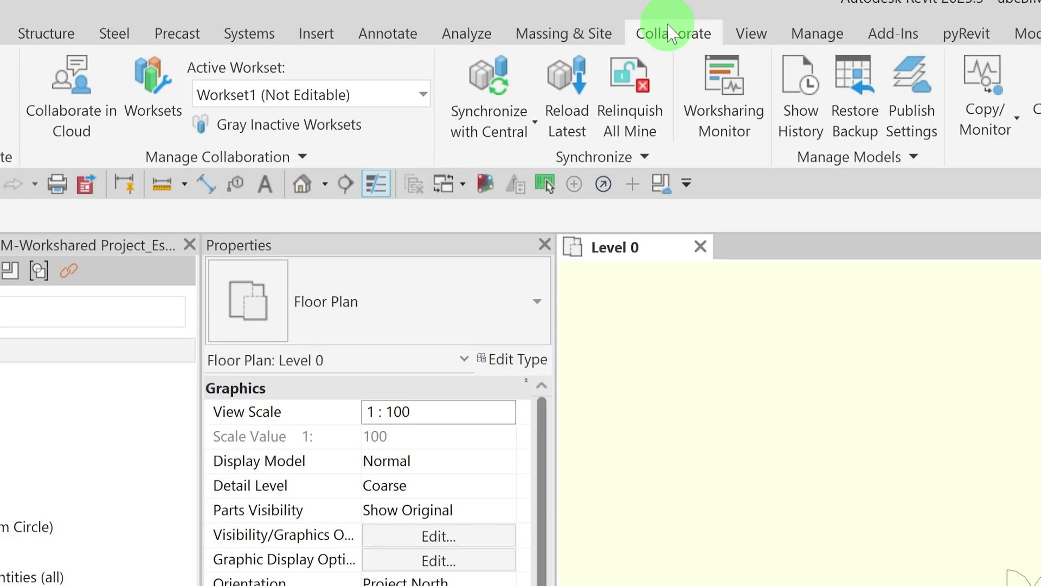
left_click(145, 100)
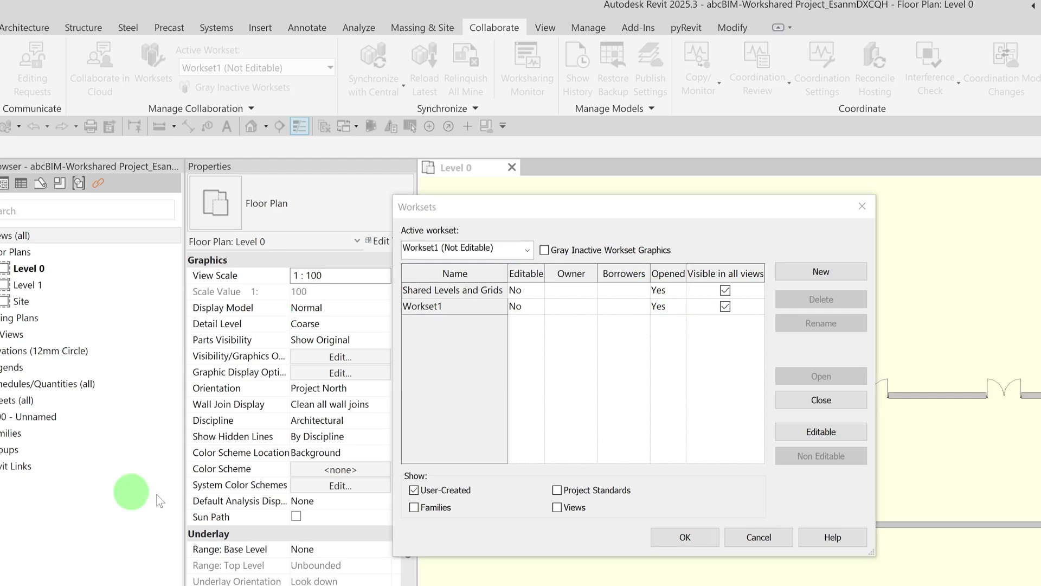
left_click(822, 274)
left_click(692, 367)
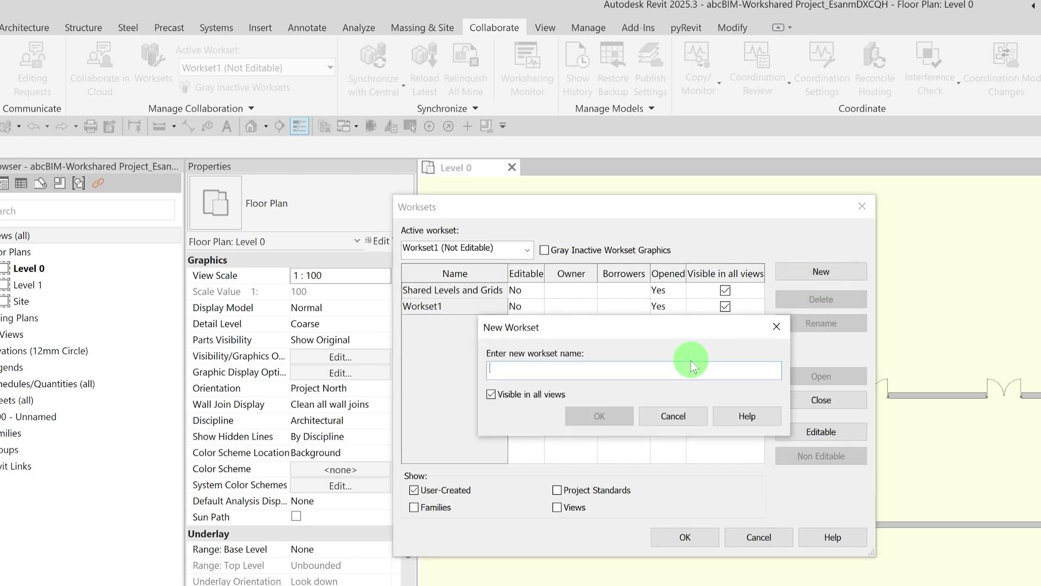
type("Walls")
key("Return")
- Add a 'Door' workset, apply the changes, and keep Workset1 active
left_click(820, 275)
type("Door")
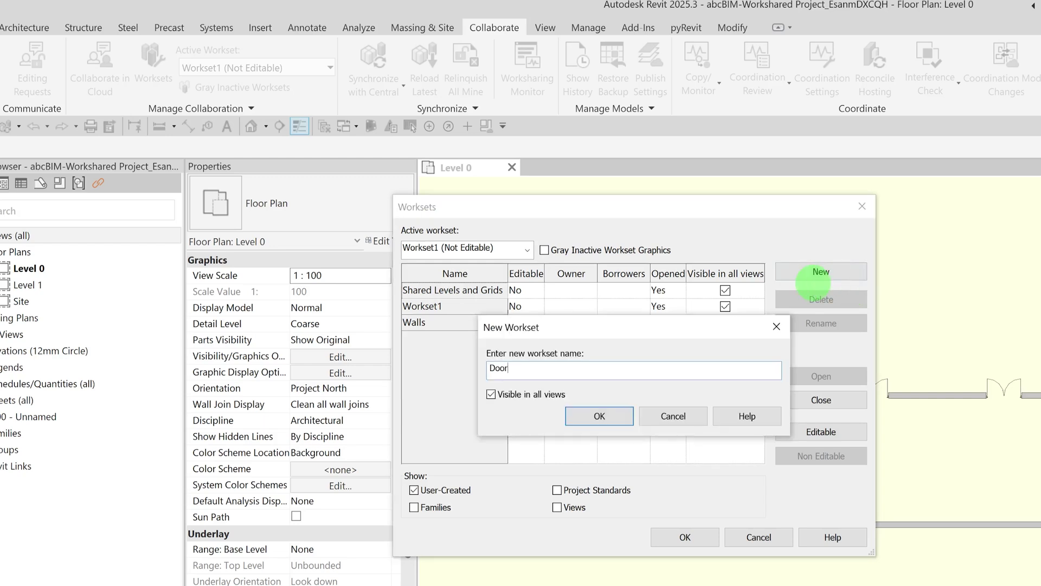
key("Return")
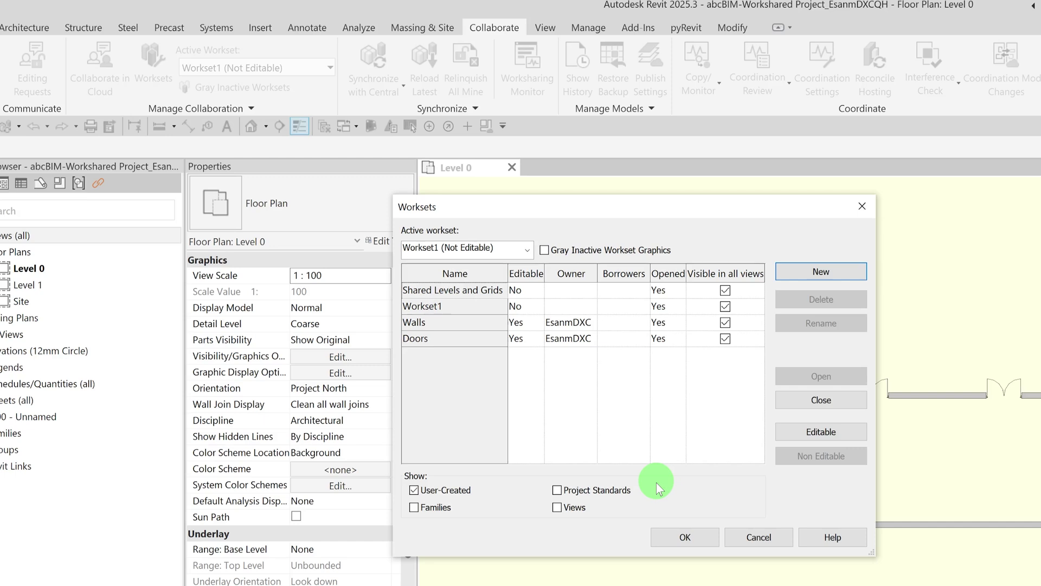
left_click(687, 538)
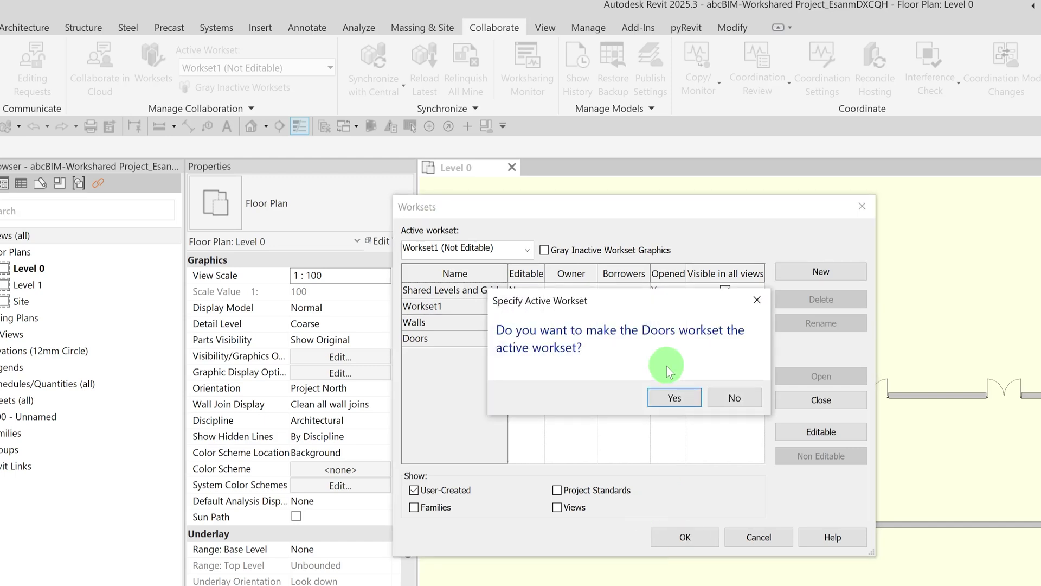
left_click(740, 398)
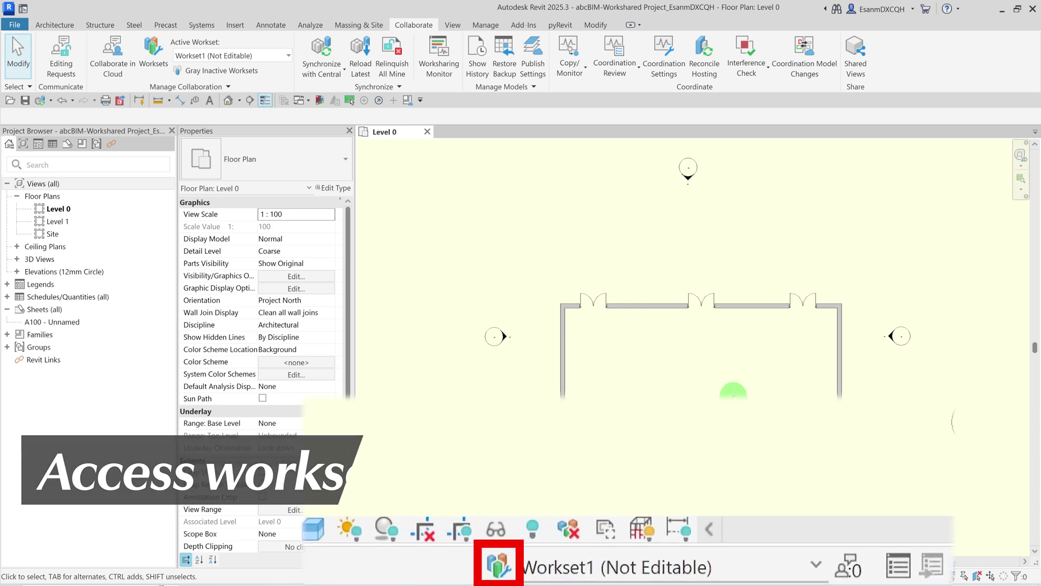
left_click(499, 567)
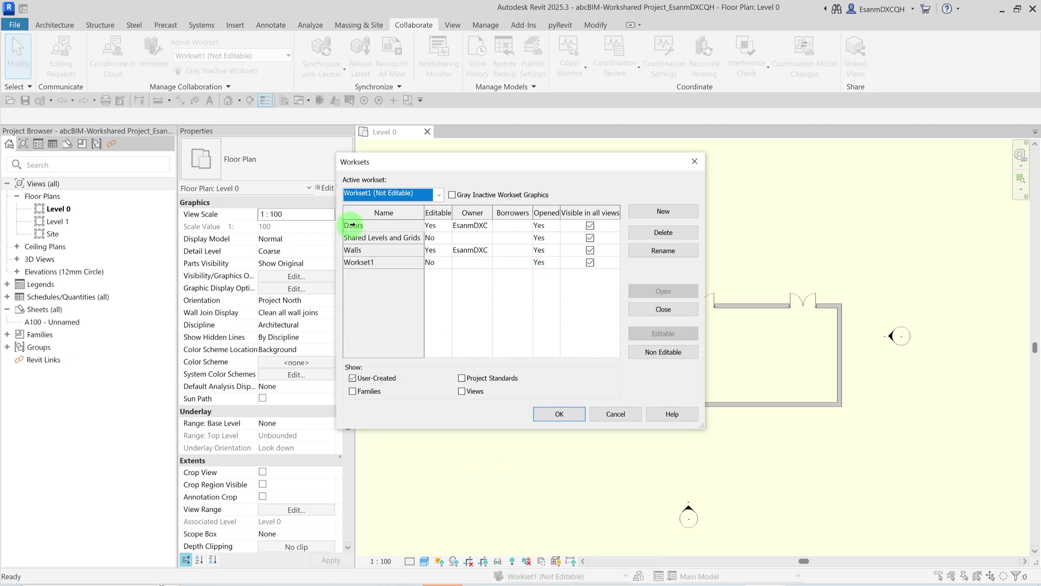
- Close the Worksets list and set Walls as the active workset from the status bar
left_click(555, 414)
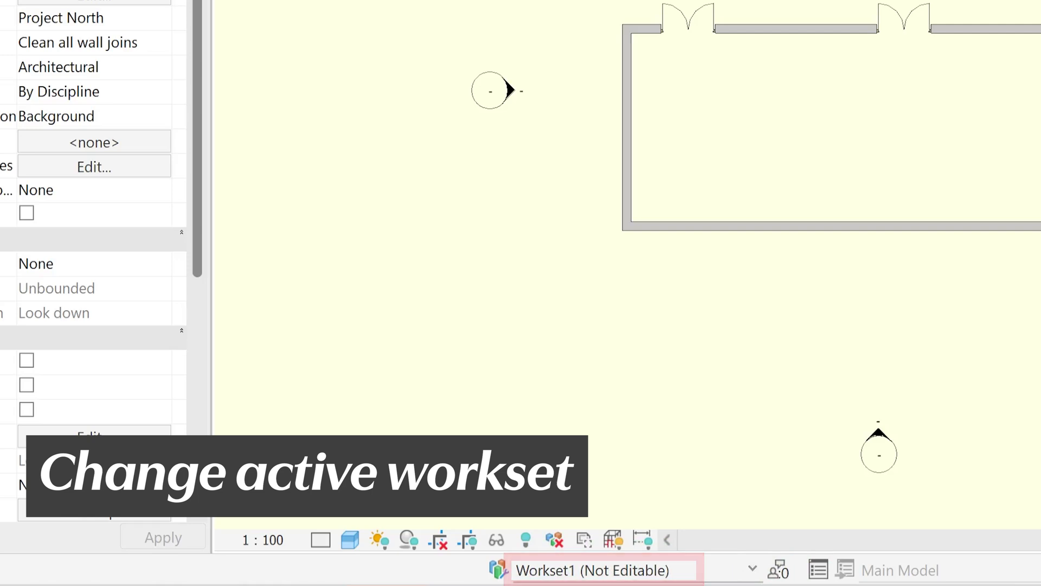
left_click(751, 571)
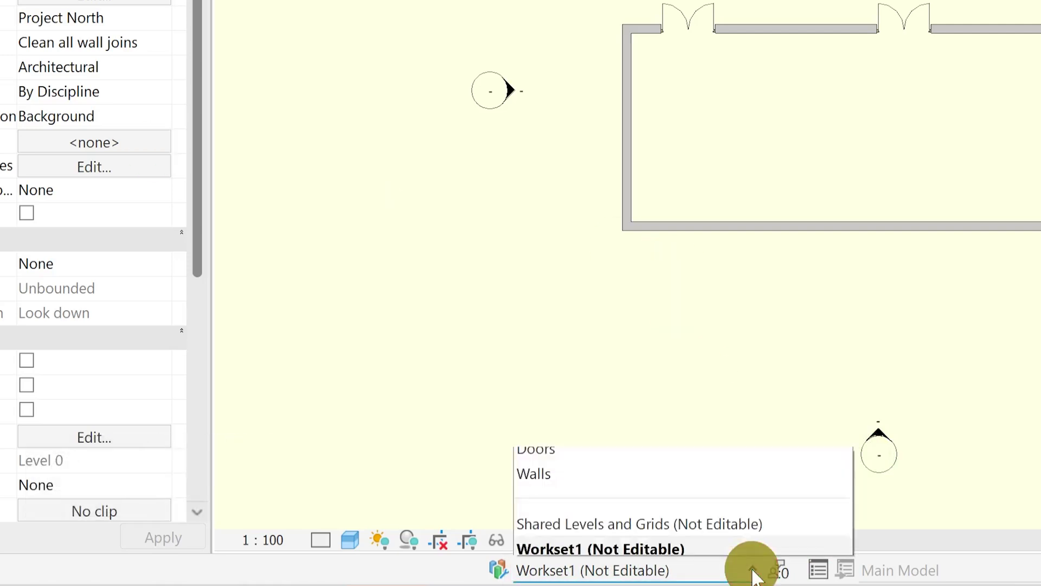
left_click(551, 468)
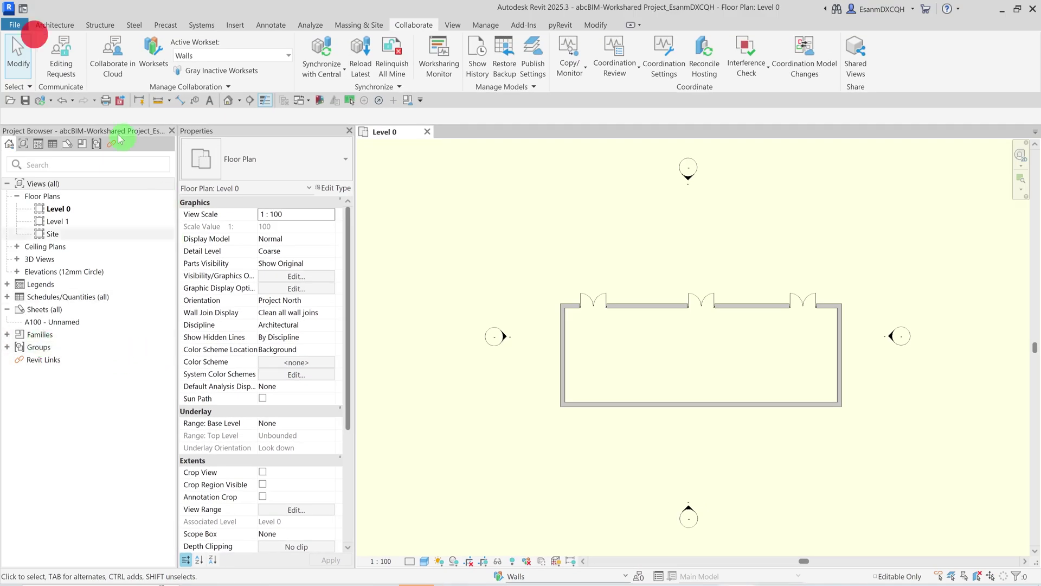
left_click(43, 25)
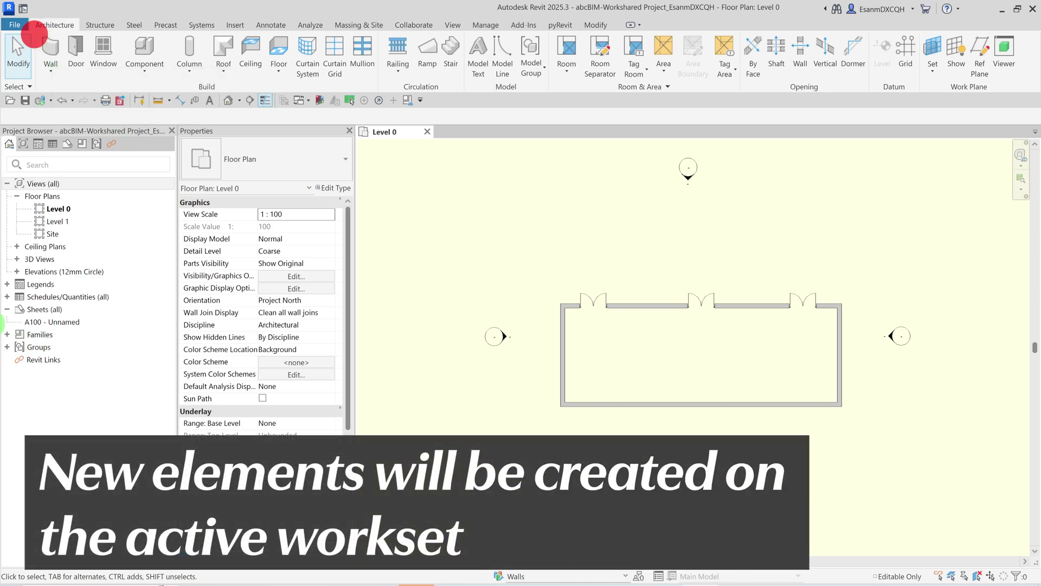
- Draw two interior walls from top wall to bottom wall, splitting the room into three
left_click(49, 46)
left_click(650, 305)
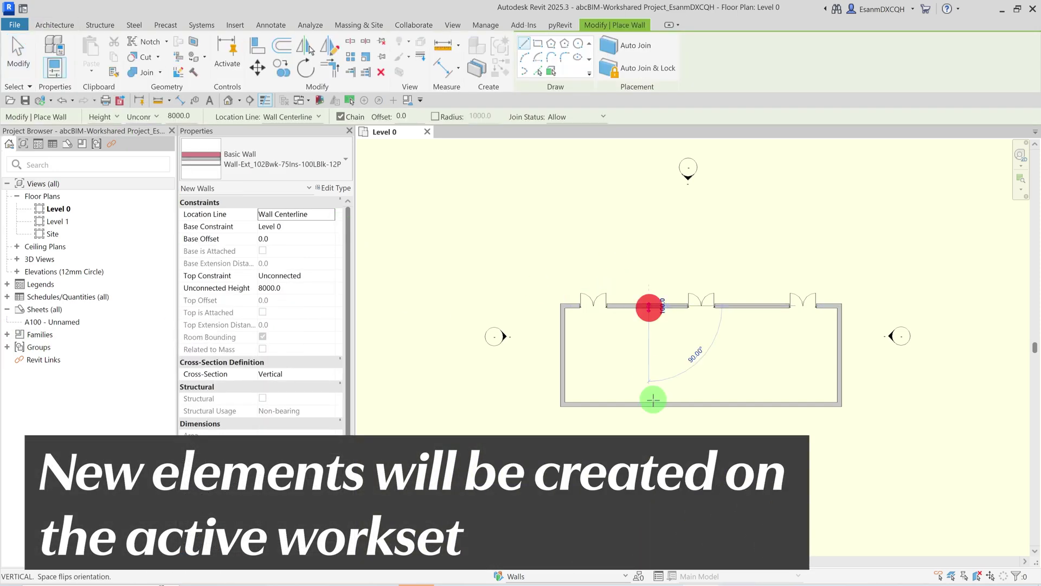
left_click(650, 404)
key("Escape")
left_click(756, 305)
left_click(755, 404)
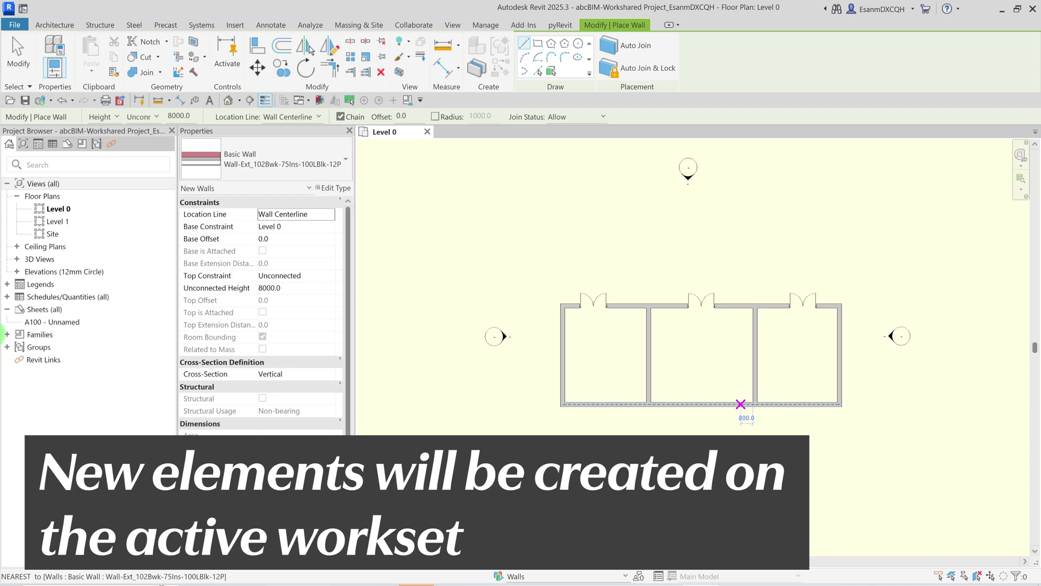
key("Escape")
key("Escape")
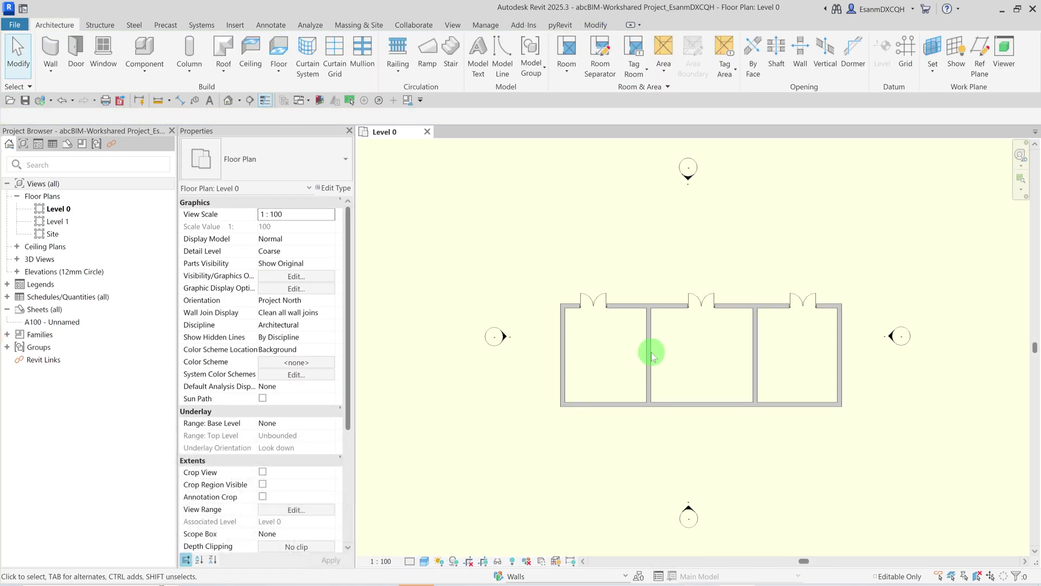
- Select the first interior wall and check its Workset is Walls in Properties
left_click(653, 356)
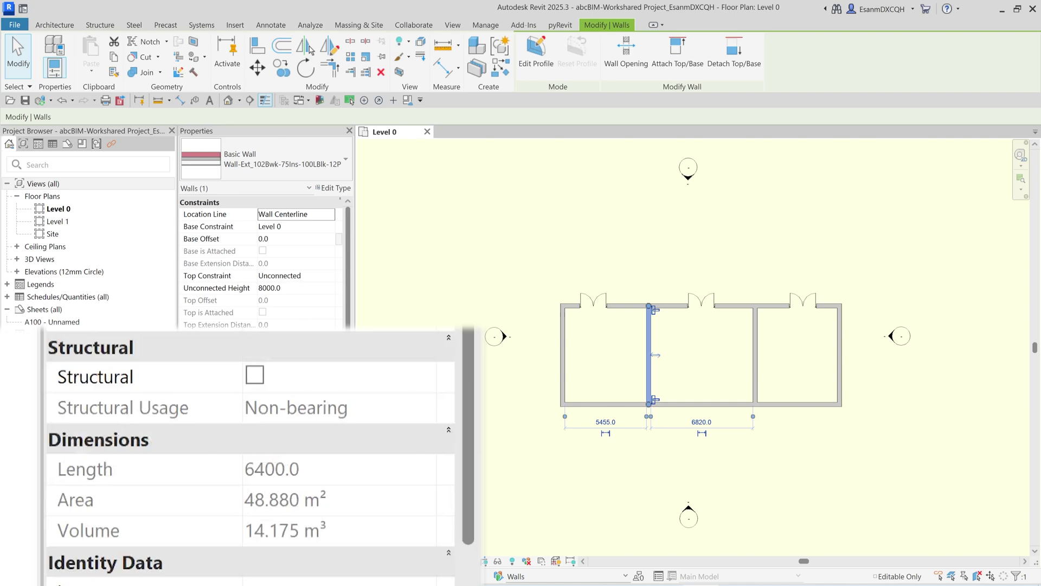
scroll(244, 533, "down", 2)
scroll(244, 533, "down", 2)
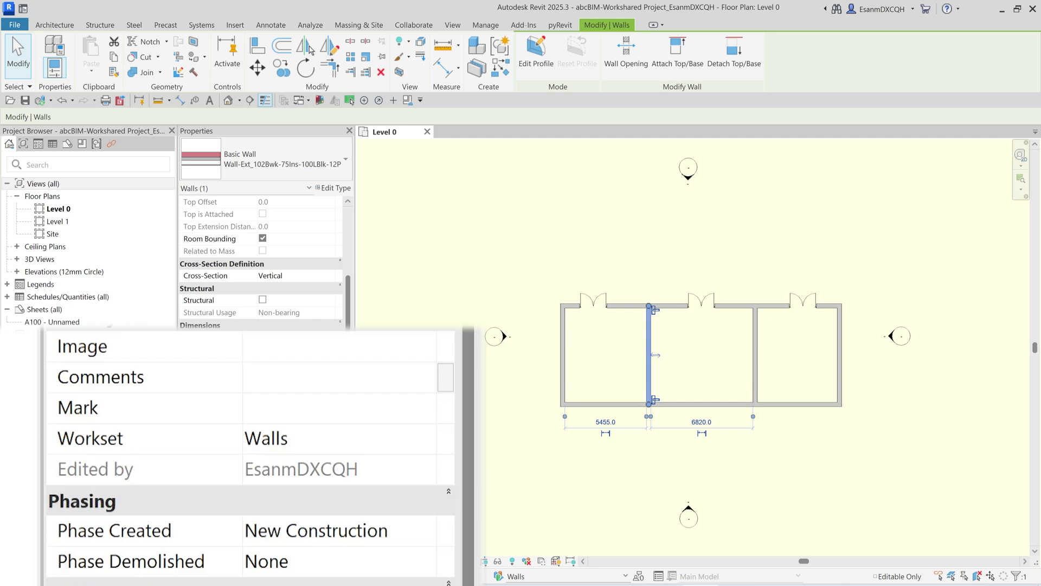
- Move the left, bottom and right exterior walls from Workset1 onto the Walls workset
left_click(562, 360)
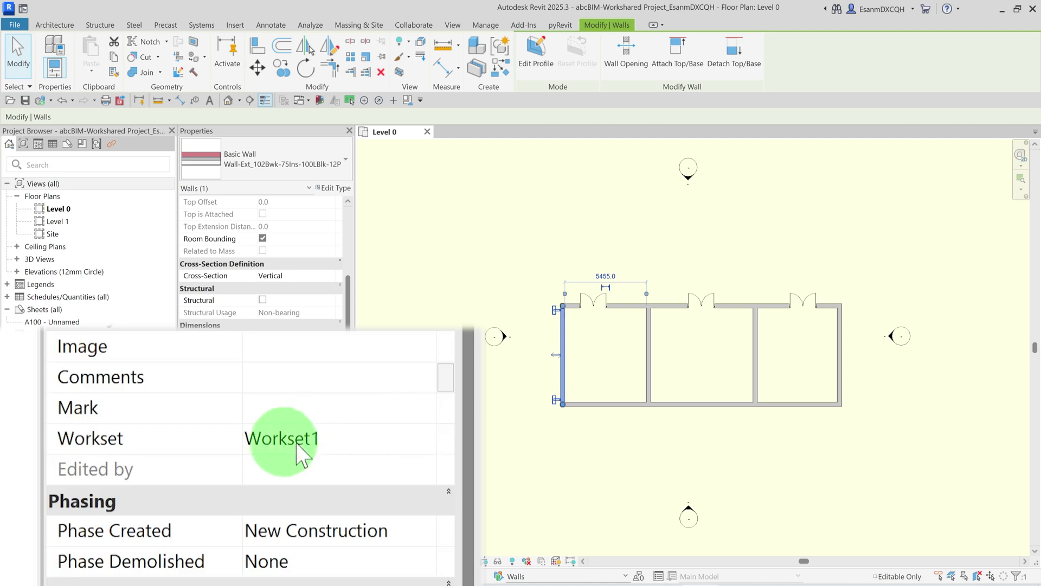
left_click(420, 437)
left_click(274, 519)
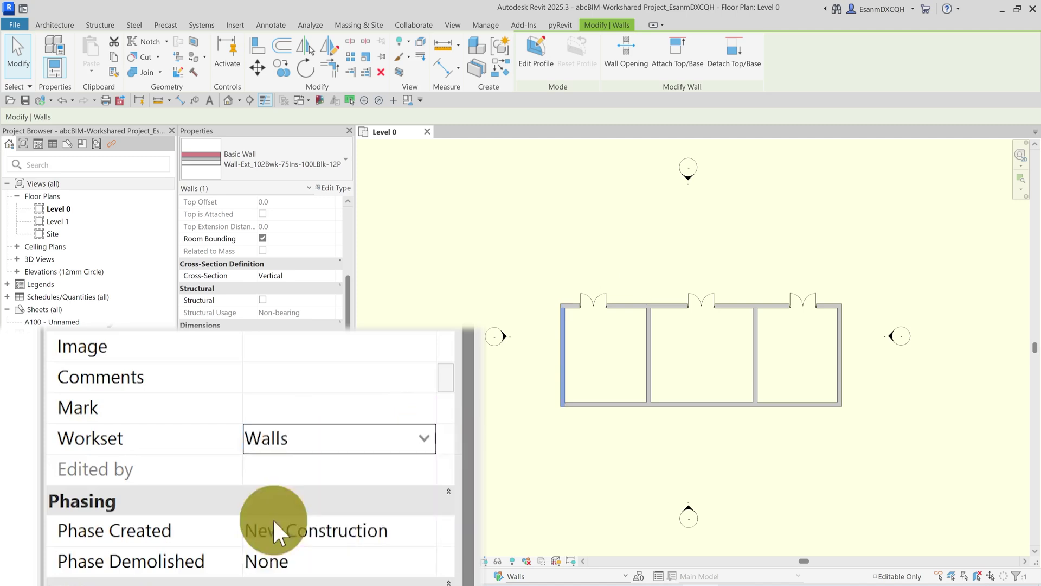
left_click(596, 405)
left_click(423, 437)
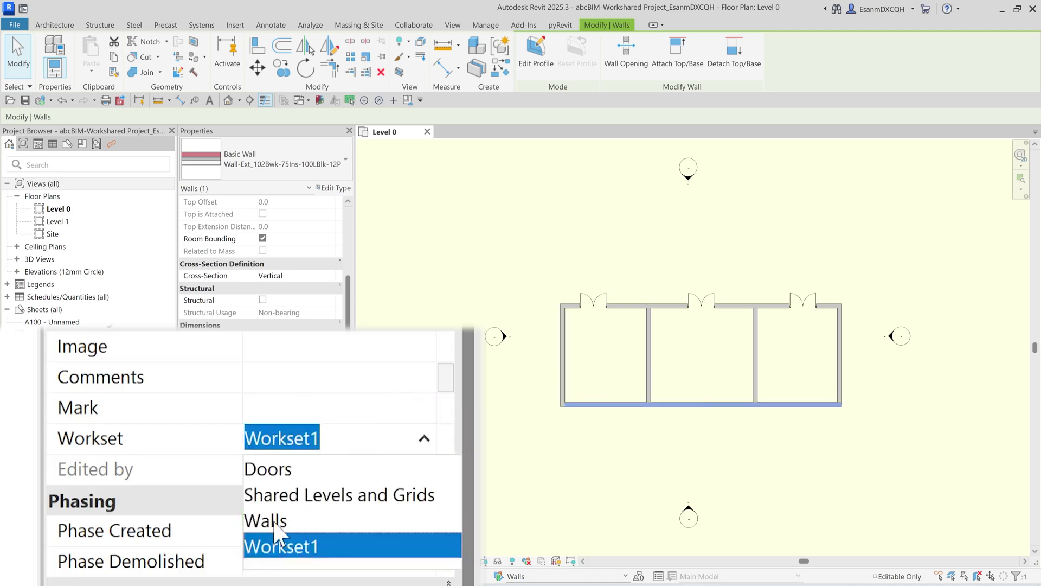
left_click(274, 523)
left_click(839, 379)
left_click(424, 438)
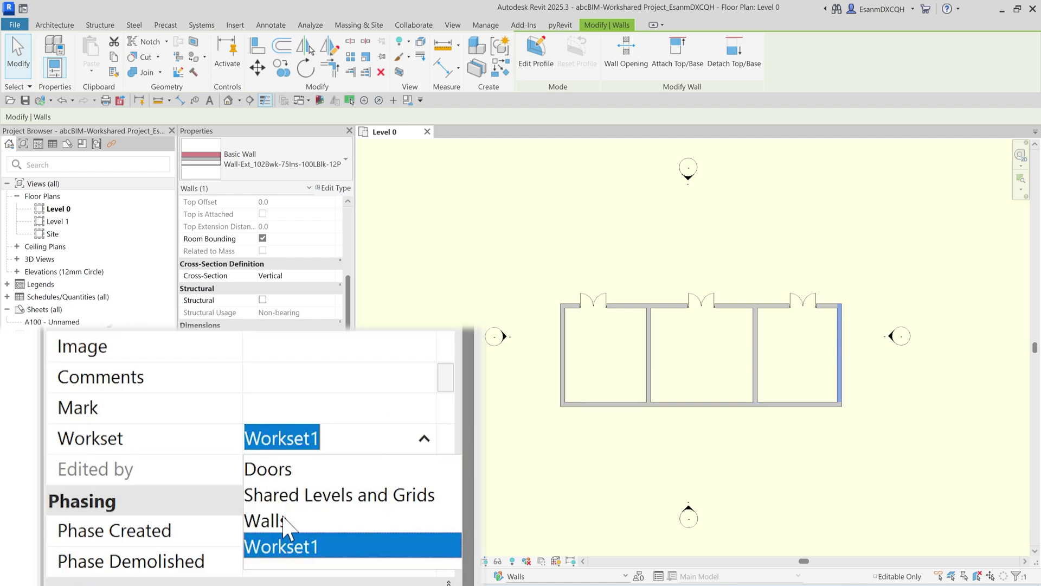
left_click(274, 521)
- Check the left, middle interior and bottom walls' worksets, then select five walls together
left_click(562, 356)
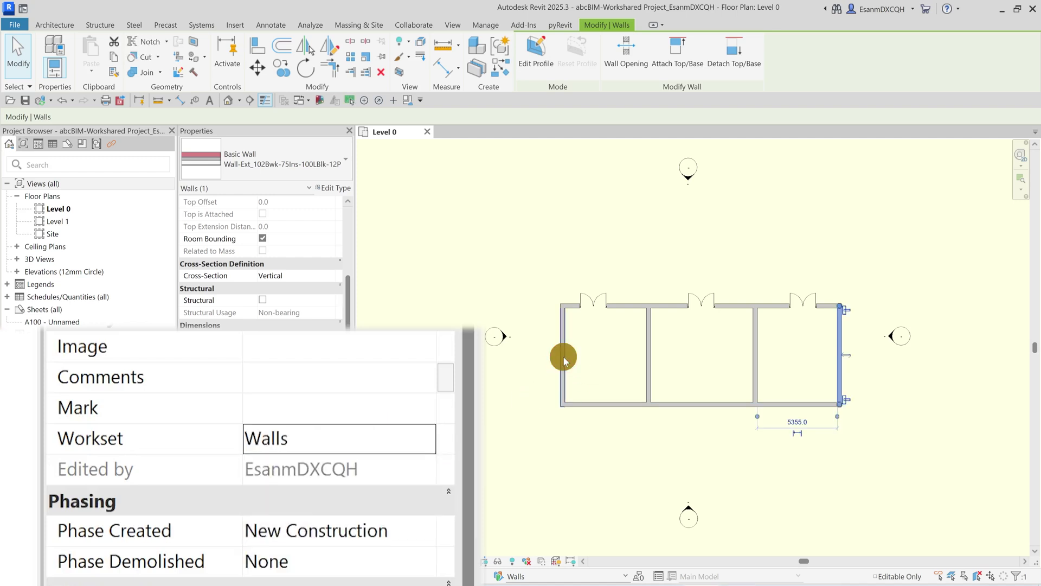
left_click(649, 356)
left_click(593, 404)
left_click_drag(855, 409, 548, 379)
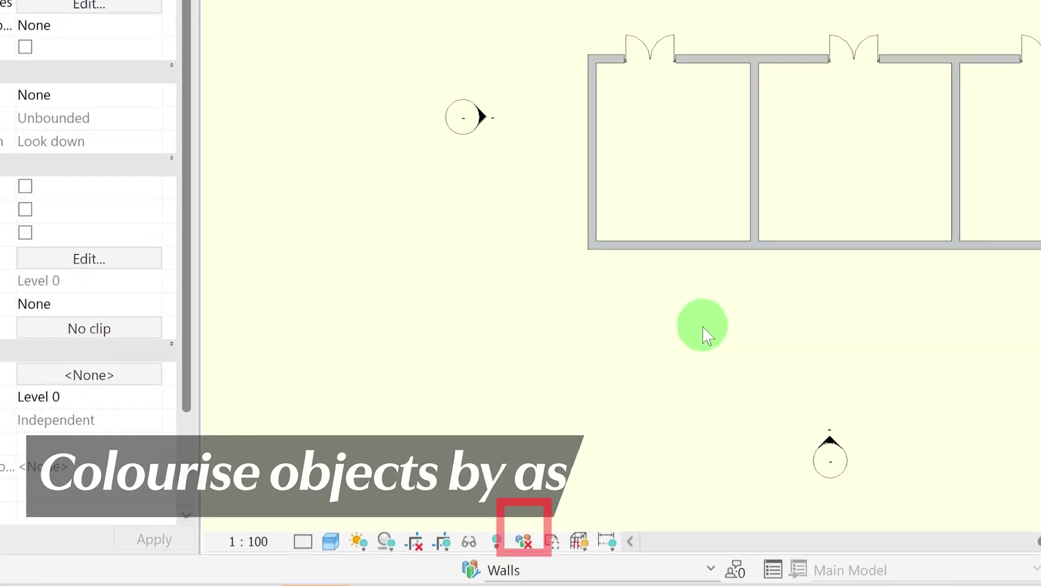
- Switch Worksharing Display to Worksets and select the top wall still on Workset1
left_click(520, 527)
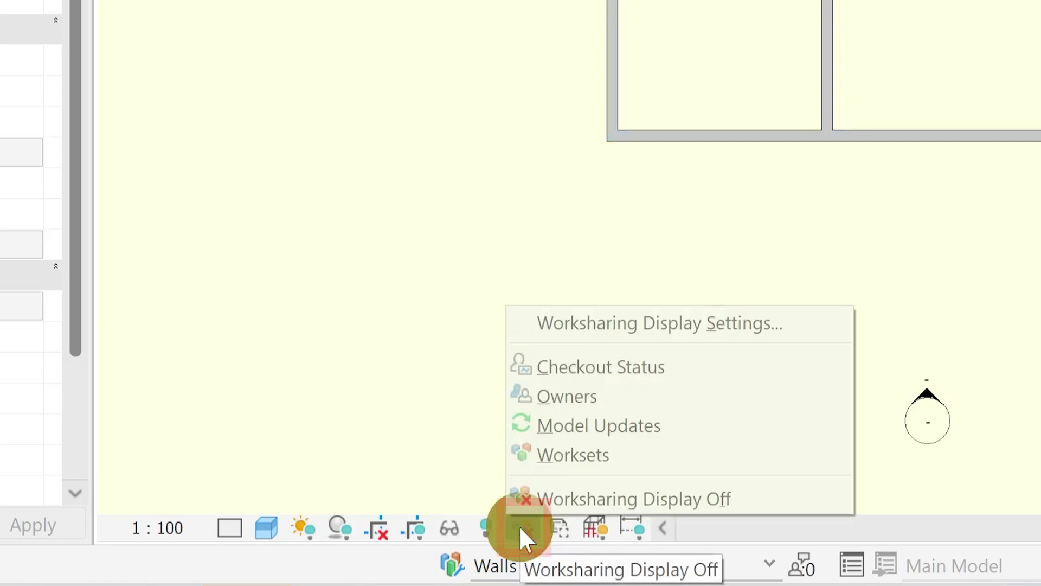
left_click(573, 453)
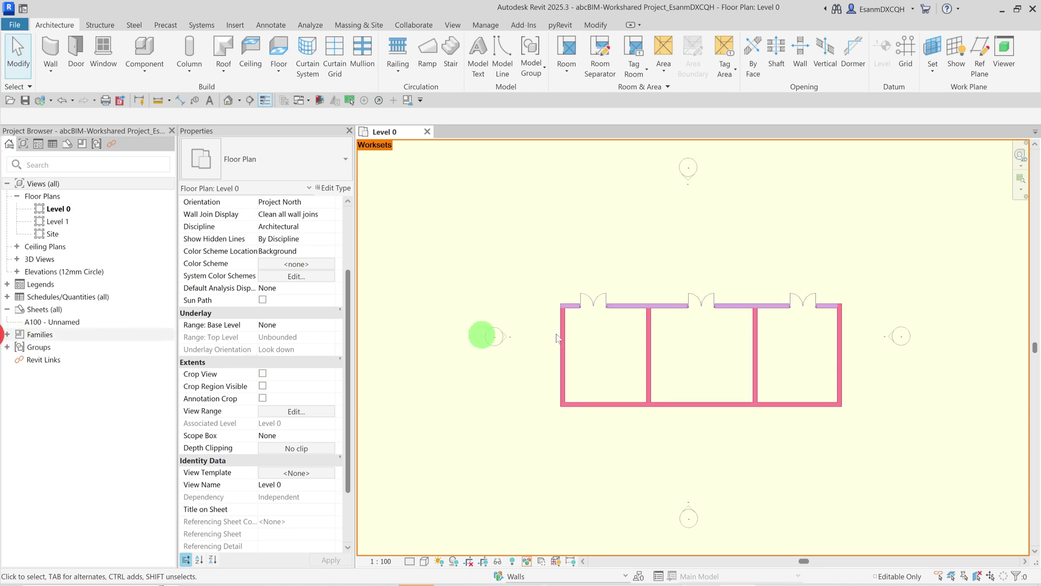
left_click(677, 311)
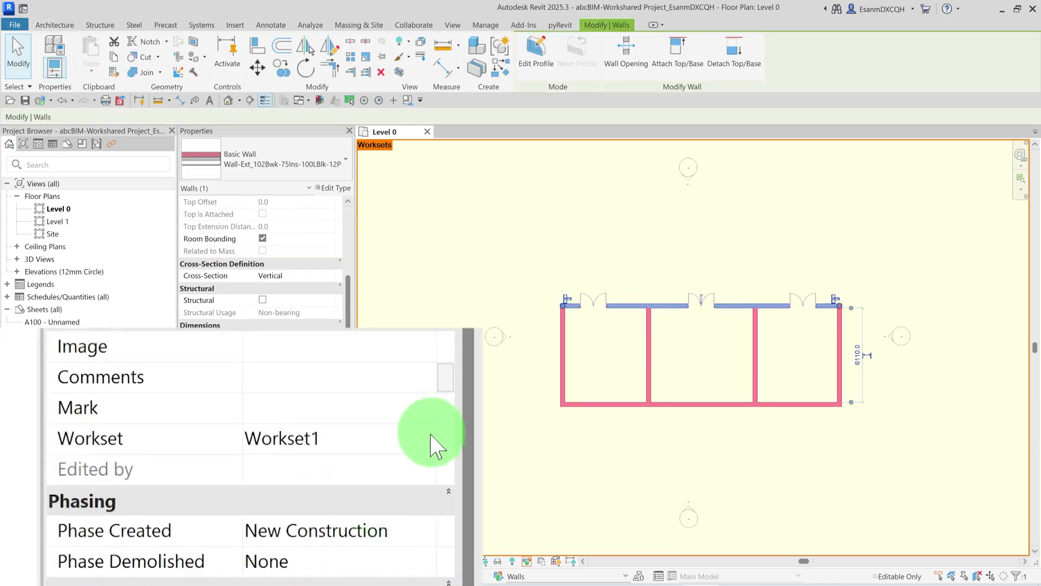
- Put the top wall on the Walls workset and deselect it
left_click(436, 446)
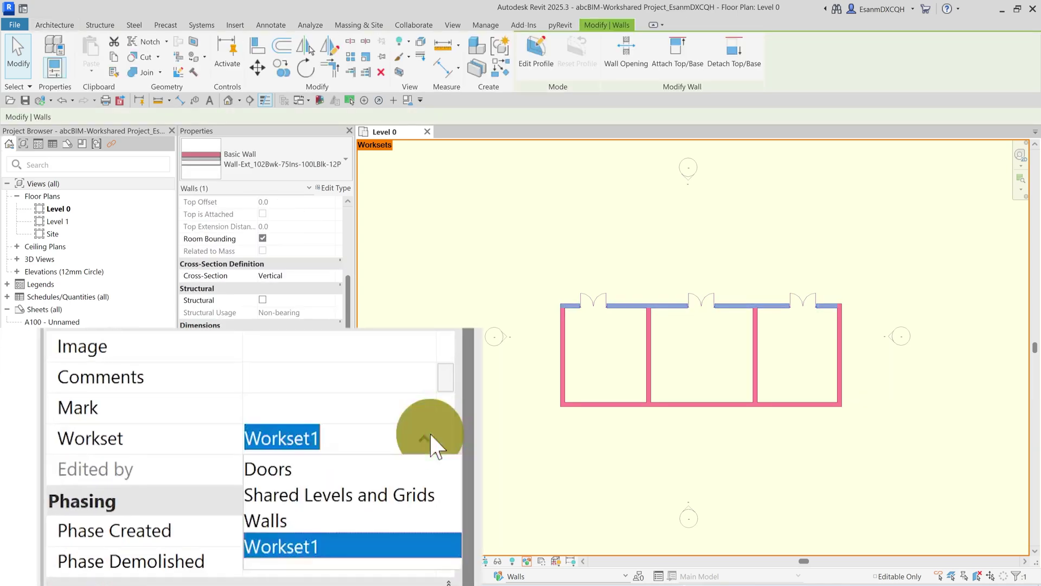
left_click(281, 524)
left_click(500, 394)
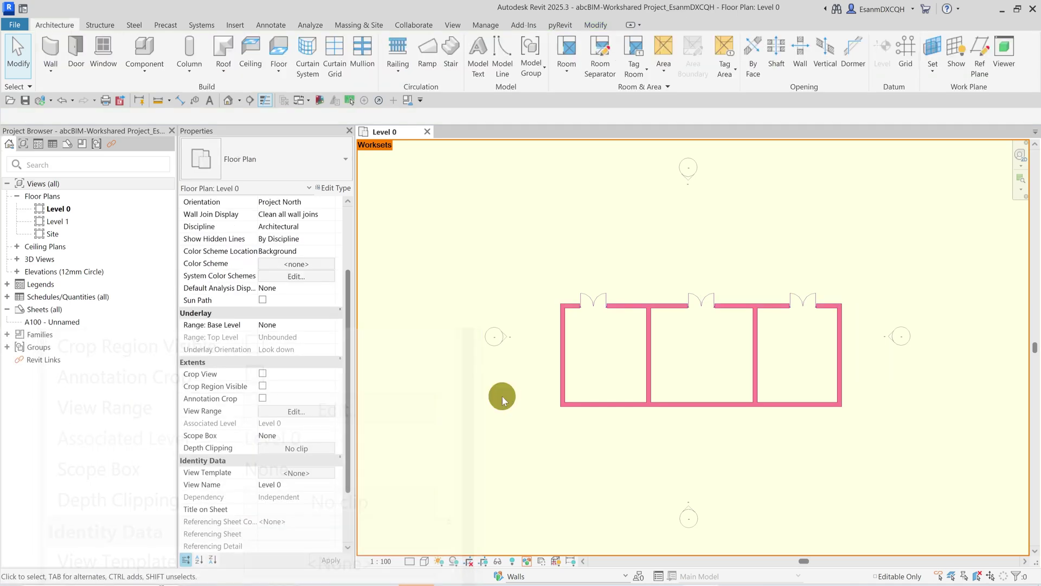
scroll(501, 400, "up", 1)
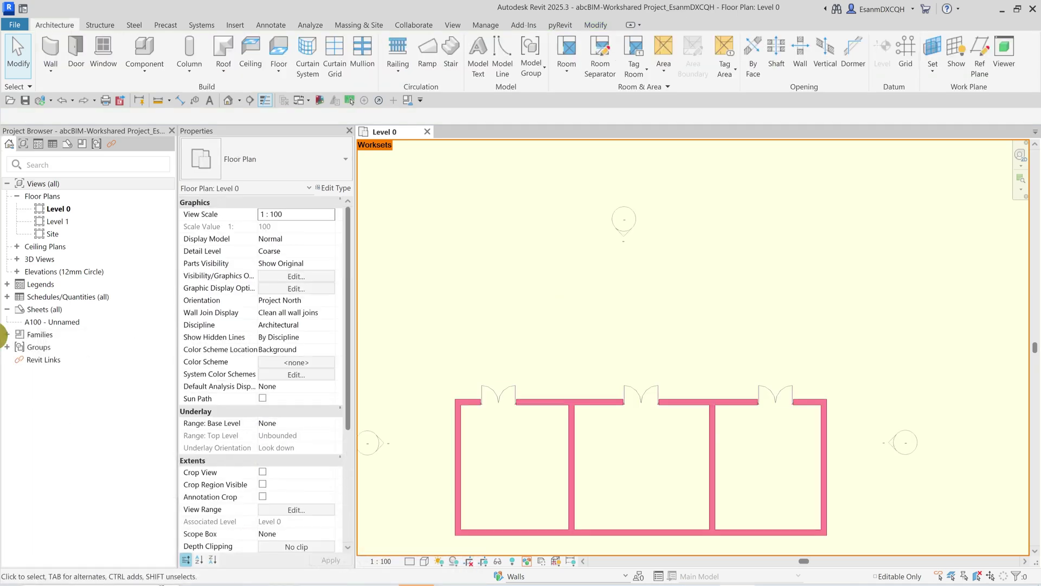
scroll(508, 411, "up", 2)
- Assign all three doors to the Doors workset, then zoom to fit the building
left_click(488, 360)
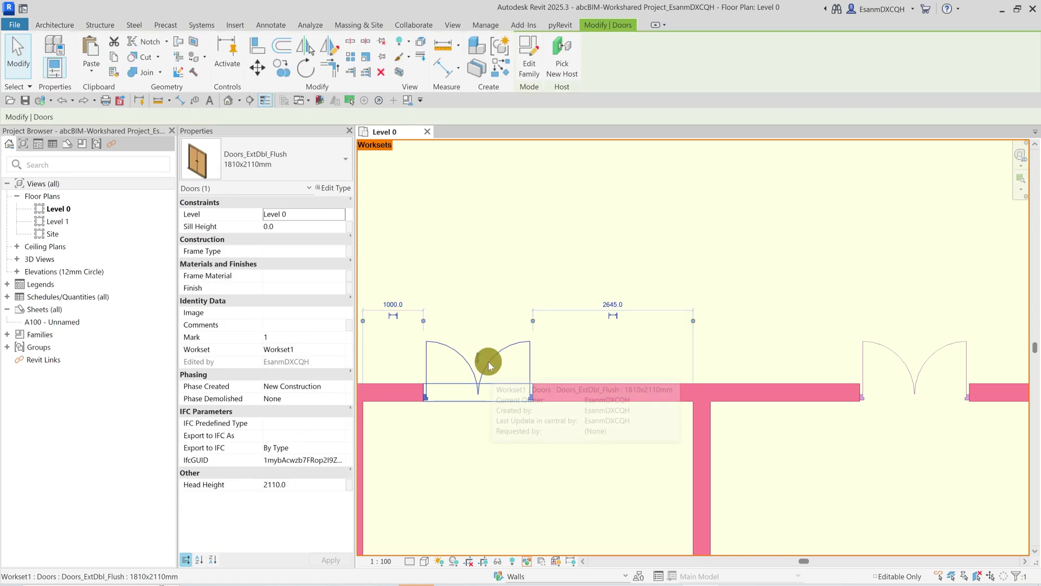
left_click(304, 349)
left_click(493, 309)
middle_click_drag(410, 478, 525, 465)
left_click(574, 353)
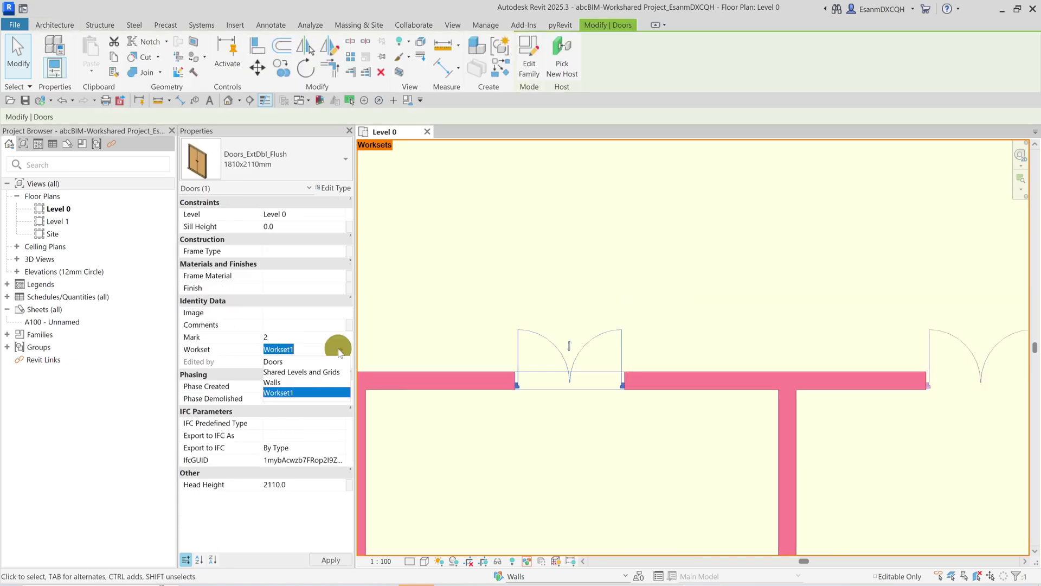
left_click(840, 342)
middle_click_drag(981, 347, 709, 346)
left_click(708, 346)
scroll(708, 347, "up", 2)
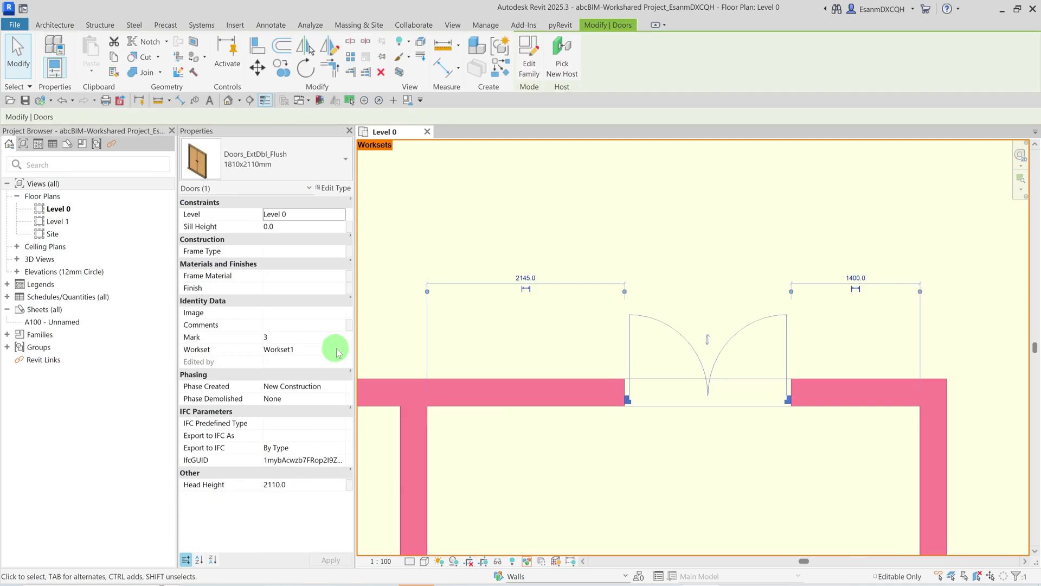
left_click(332, 349)
left_click(667, 270)
scroll(669, 272, "down", 3)
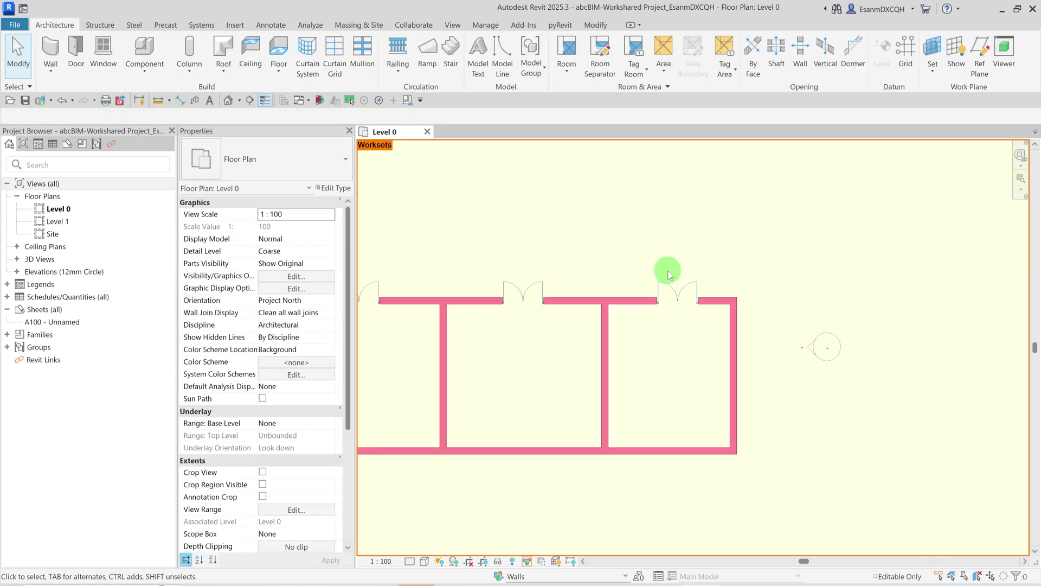
key("z")
key("f")
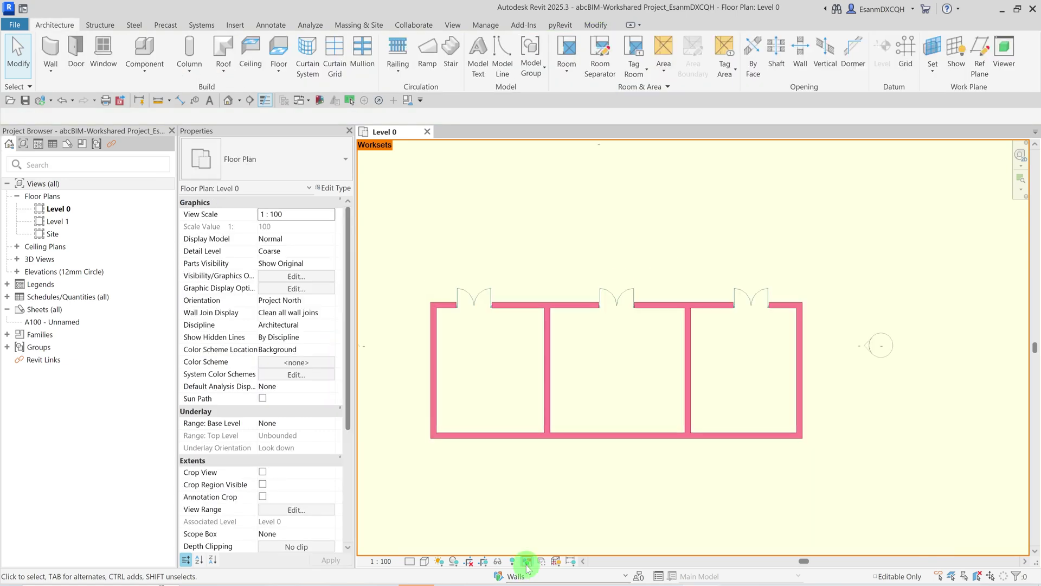
- Turn Worksharing Display off and synchronise the local model with central
left_click(527, 562)
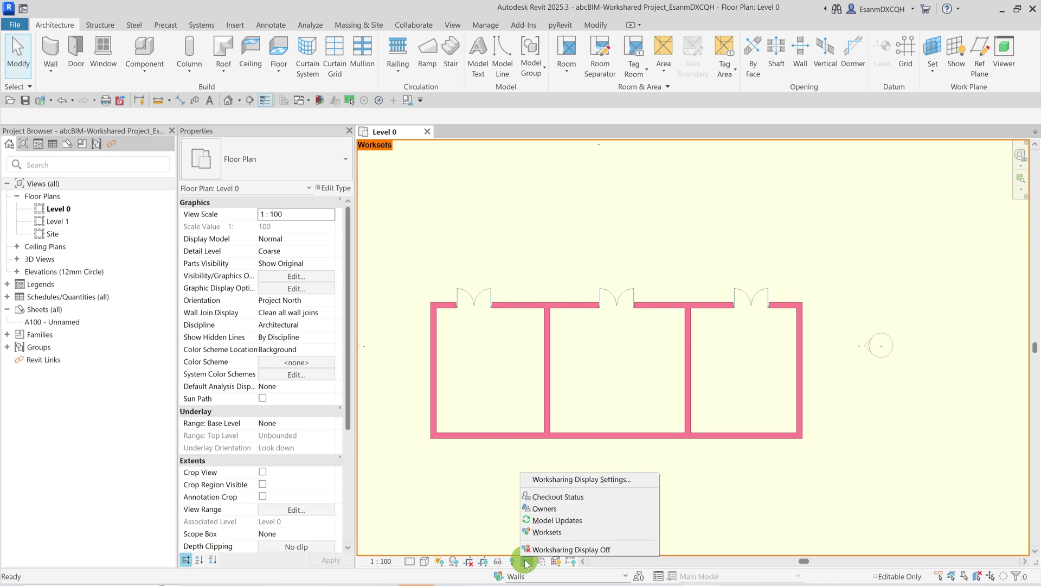
left_click(533, 551)
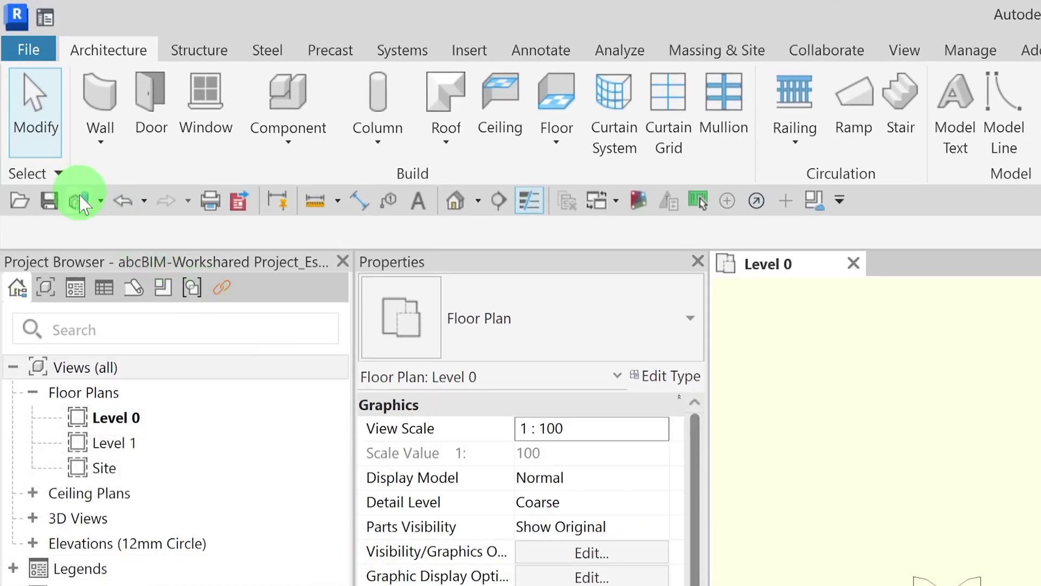
left_click(79, 195)
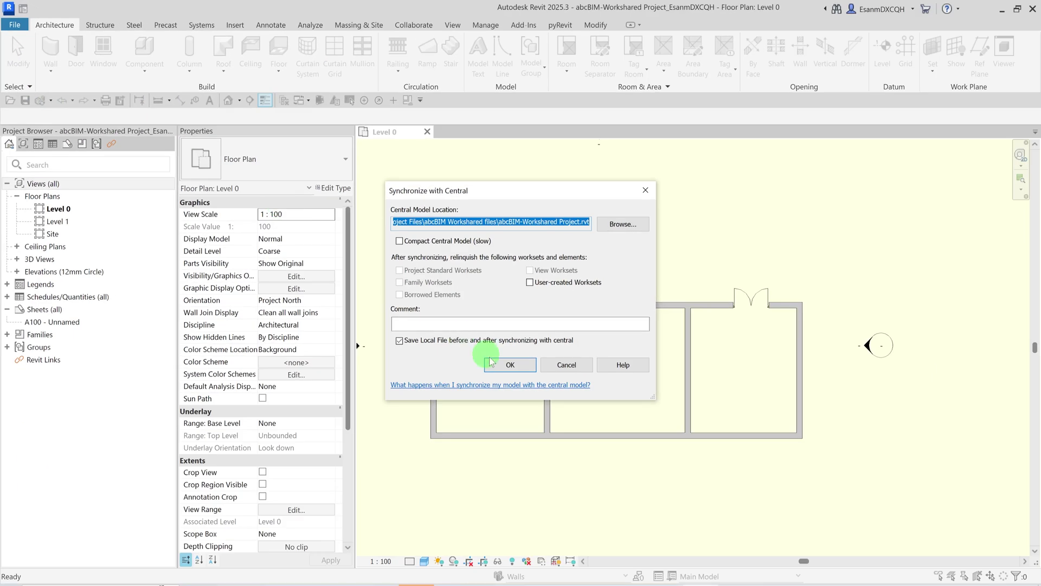
left_click(493, 364)
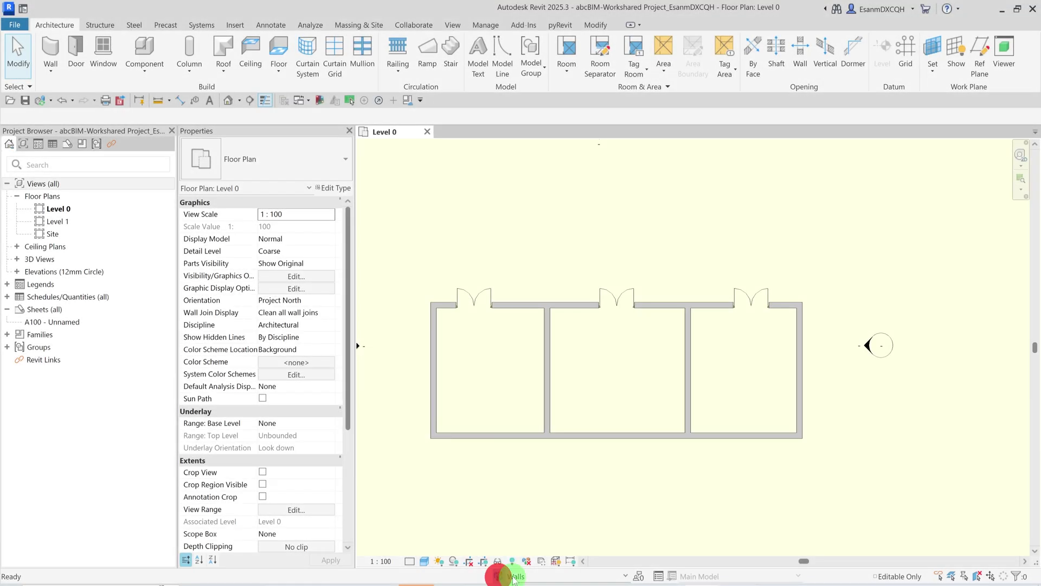
- Review the Doors and Walls workset owners in the Worksets dialog, then close the Level 0 view
left_click(497, 576)
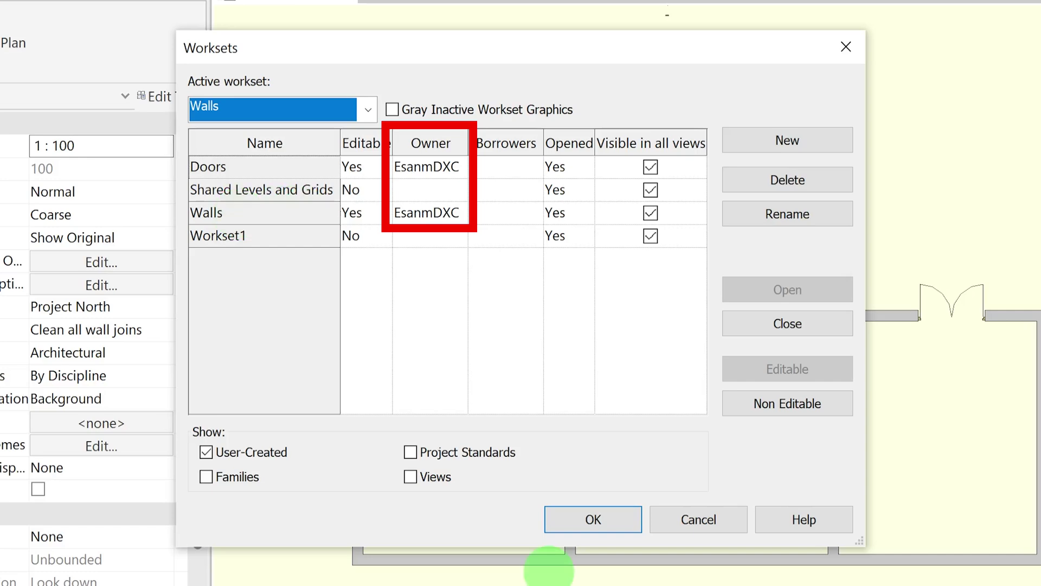
left_click(588, 522)
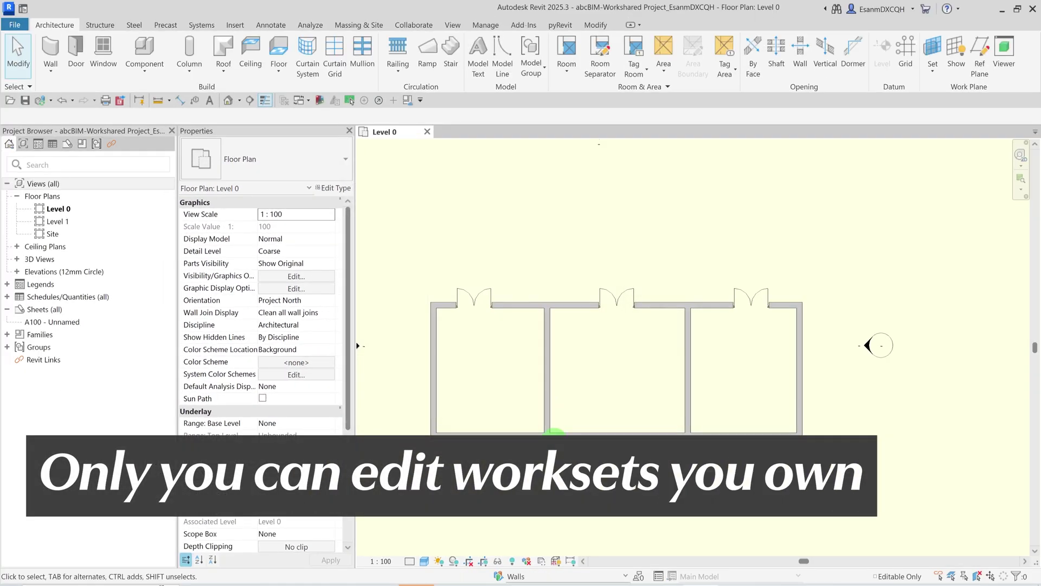
left_click(427, 132)
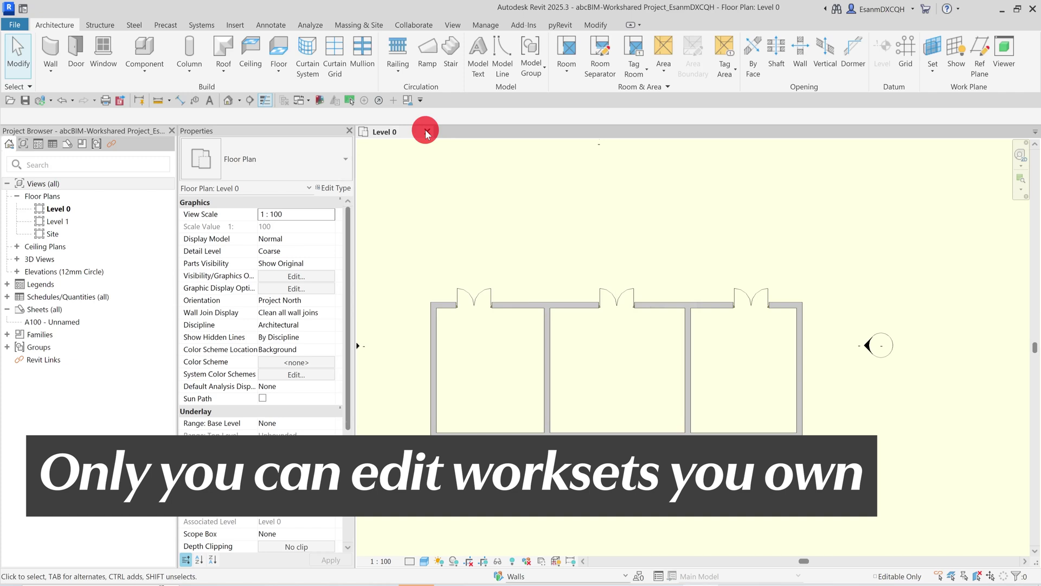